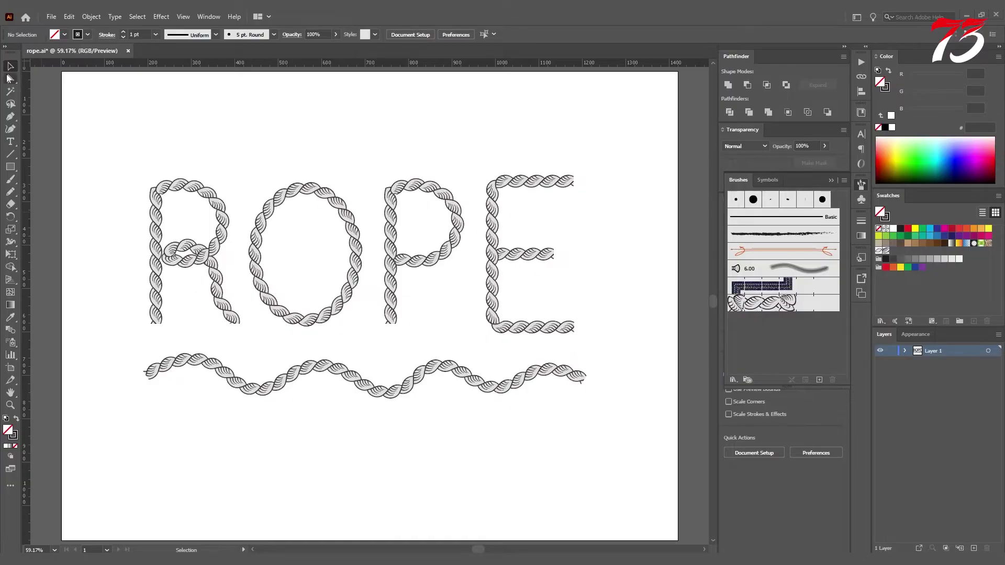
Step: Choose File > New to start a new document while rope.ai stays open
click(51, 16)
click(69, 28)
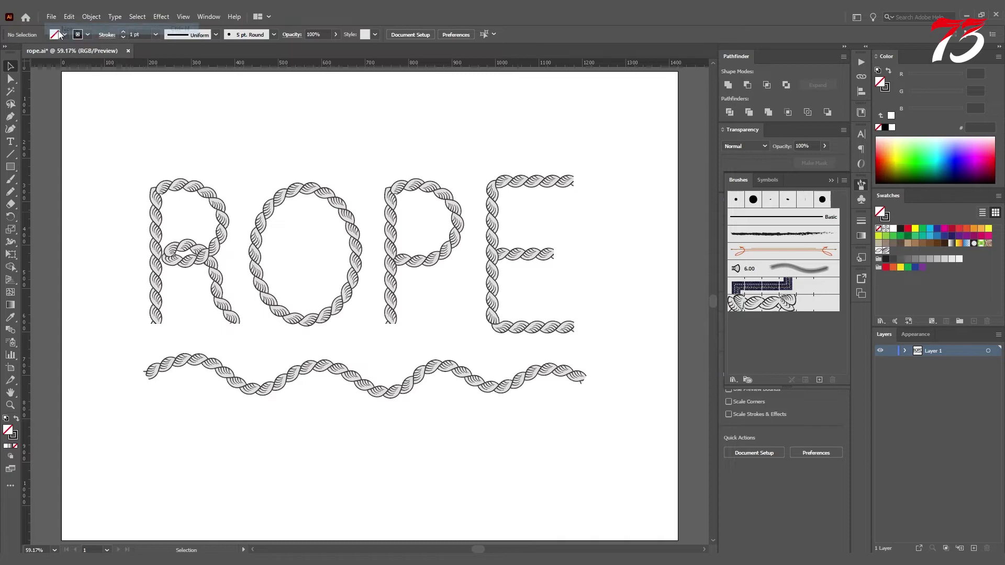
Step: Create the blank document and draw a rectangle near the artboard's upper left
click(710, 449)
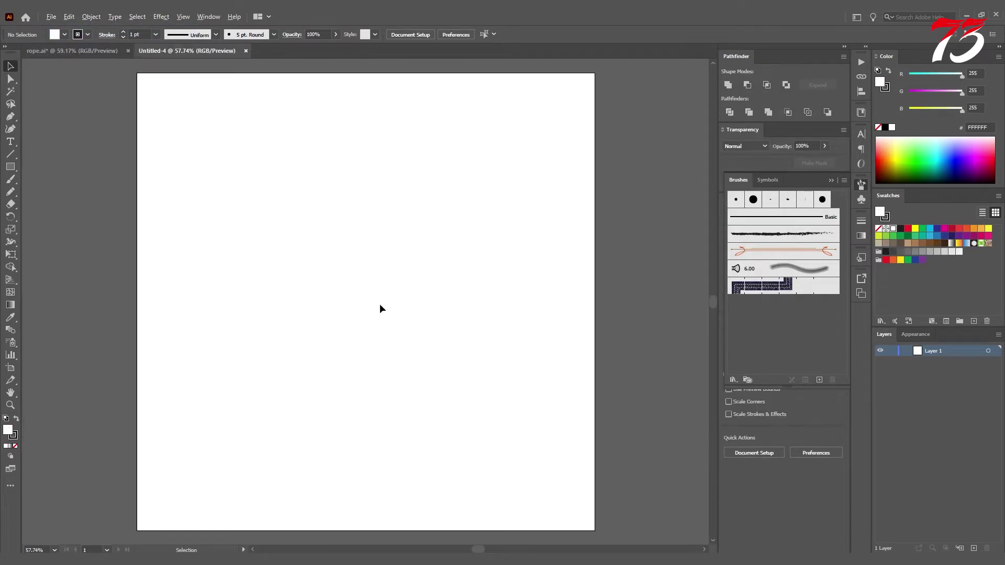
key(ctrl+1)
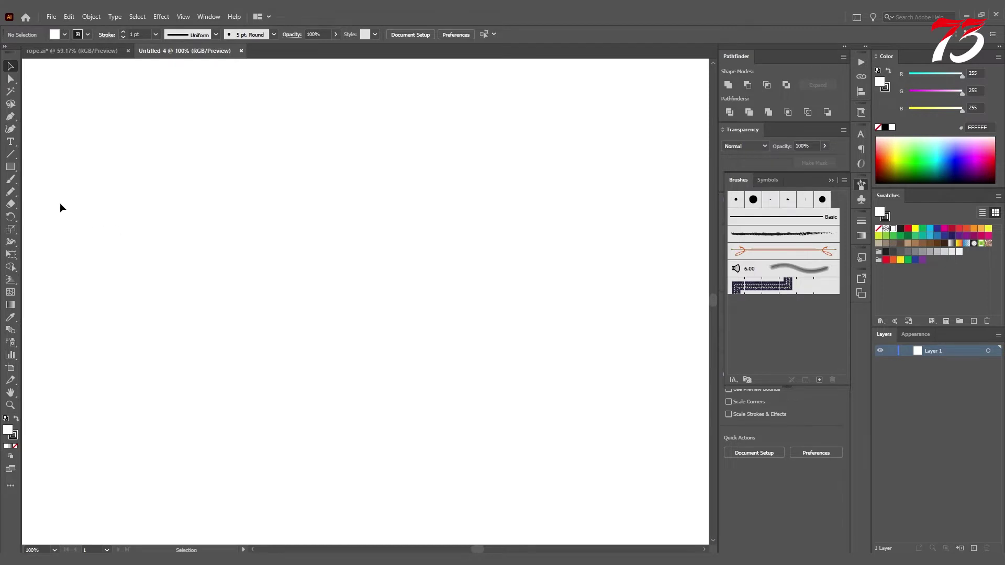
right_click(10, 166)
click(47, 166)
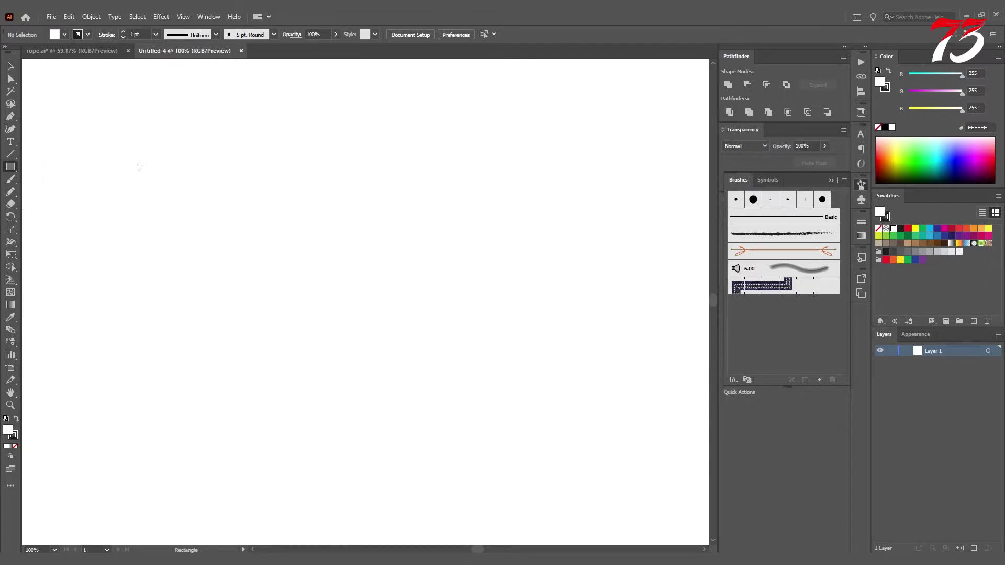
drag(128, 165, 253, 241)
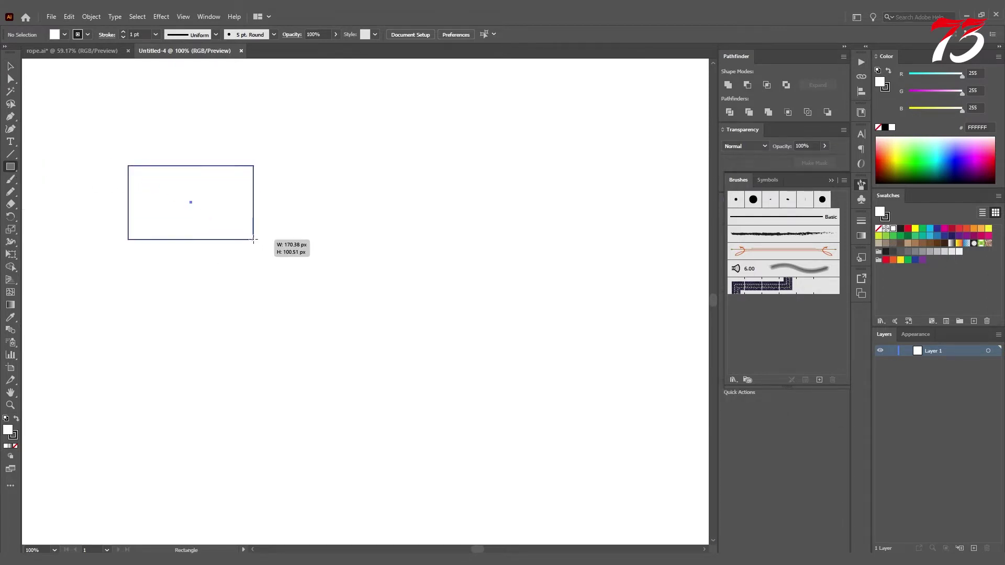
key(v)
drag(191, 202, 222, 240)
Step: Give the rectangle a thick 10 pt outline and centre it in a zoomed view
key(ctrl+equal)
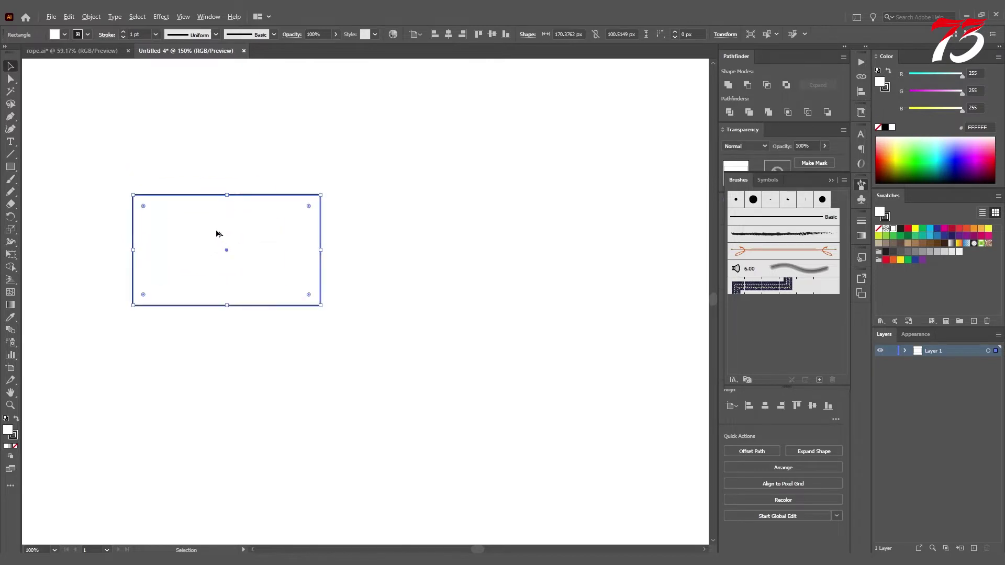
click(123, 33)
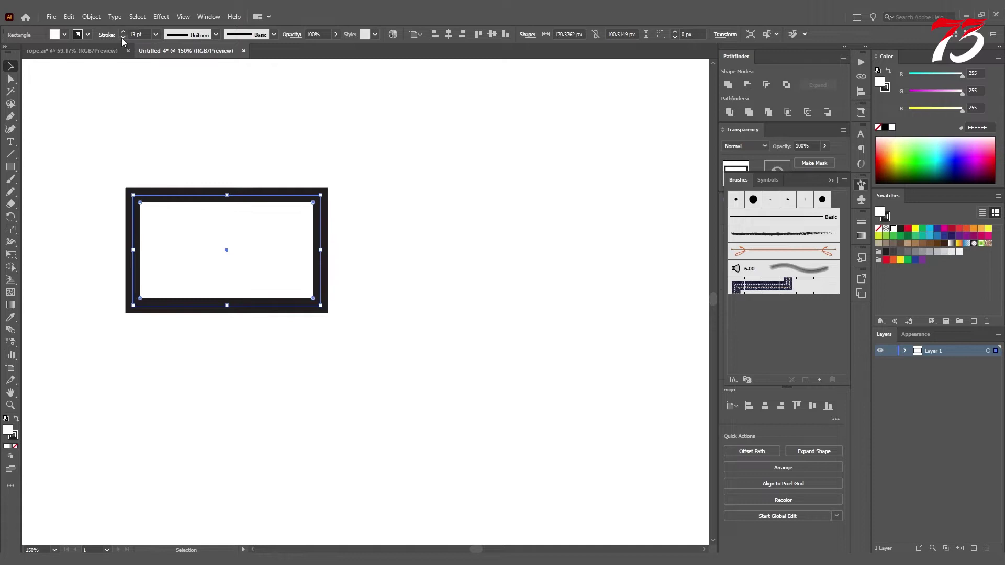
click(124, 37)
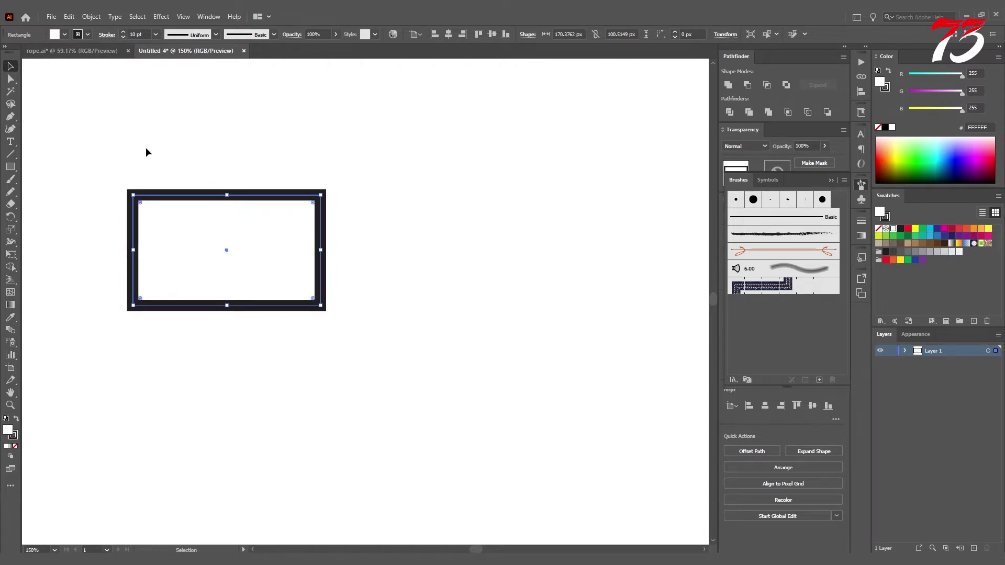
scroll(147, 161, up, 2)
drag(237, 341, 275, 280)
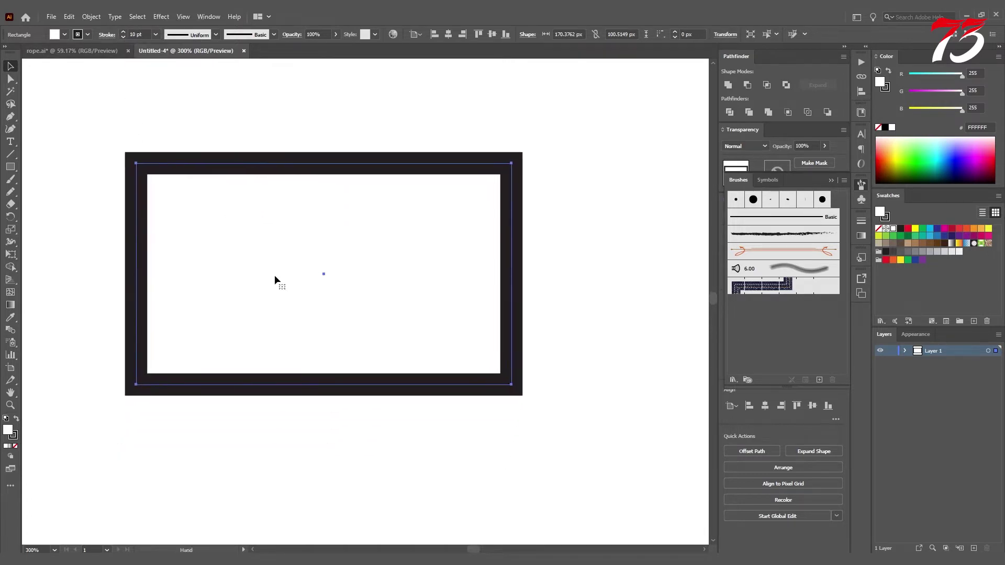
key(a)
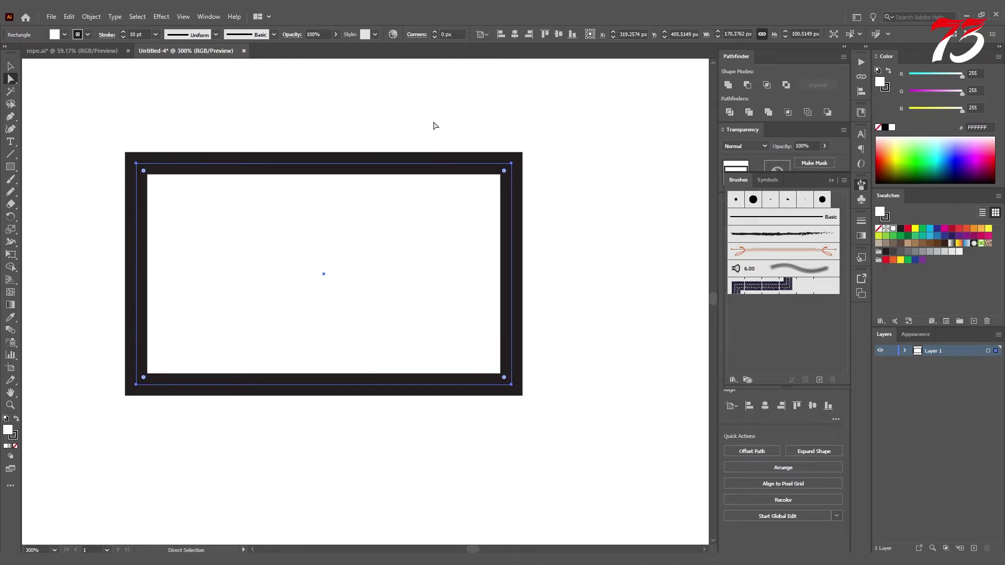
Step: Round the top-right and bottom-left corners to about a 66 px radius
mouse_move(425, 118)
mouse_down()
mouse_move(544, 225)
mouse_move(558, 225)
mouse_up()
drag(94, 321, 246, 462)
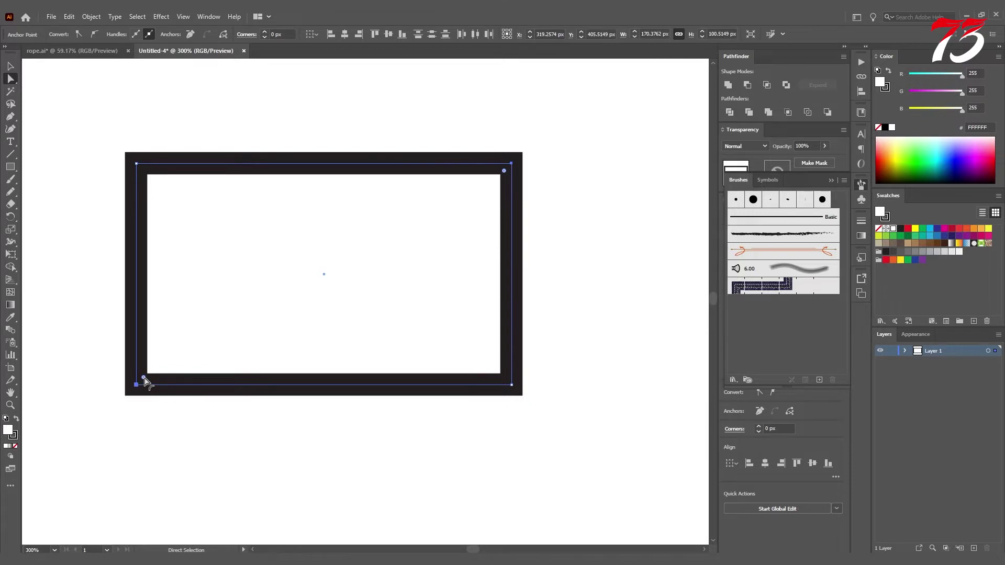
drag(145, 381, 296, 275)
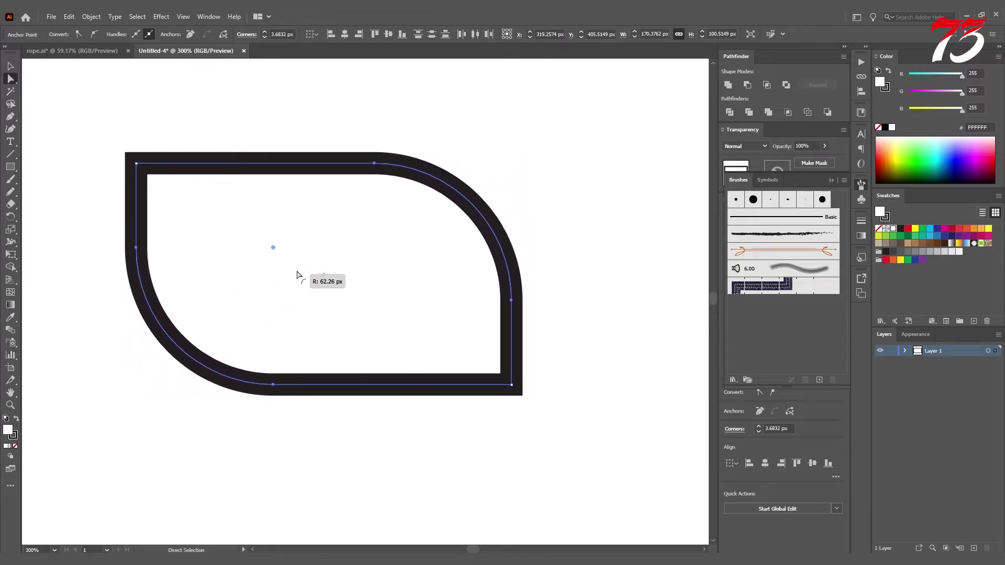
drag(296, 274, 303, 267)
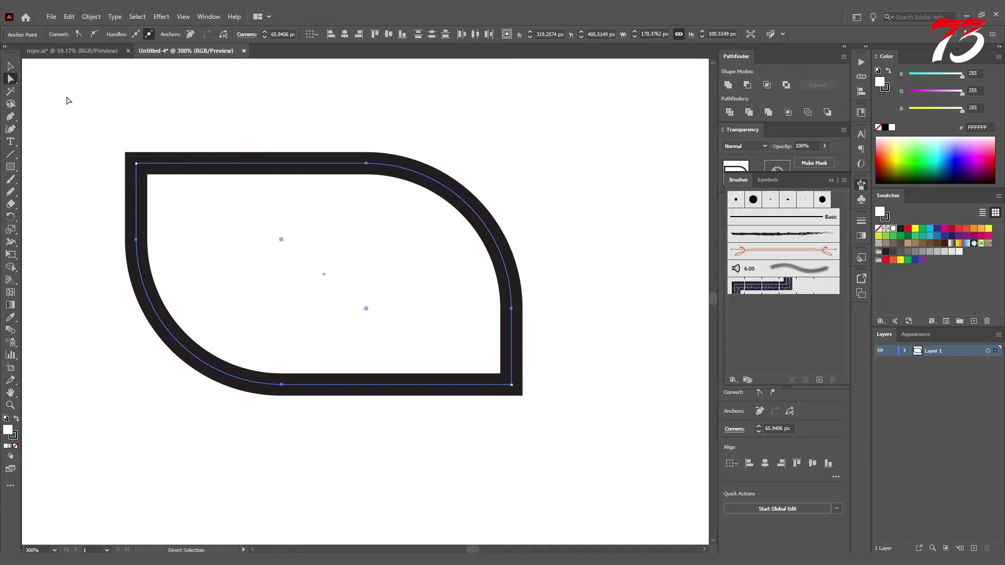
Step: Rotate the leaf shape exactly 45° and nudge it slightly right
click(11, 66)
drag(96, 101, 572, 480)
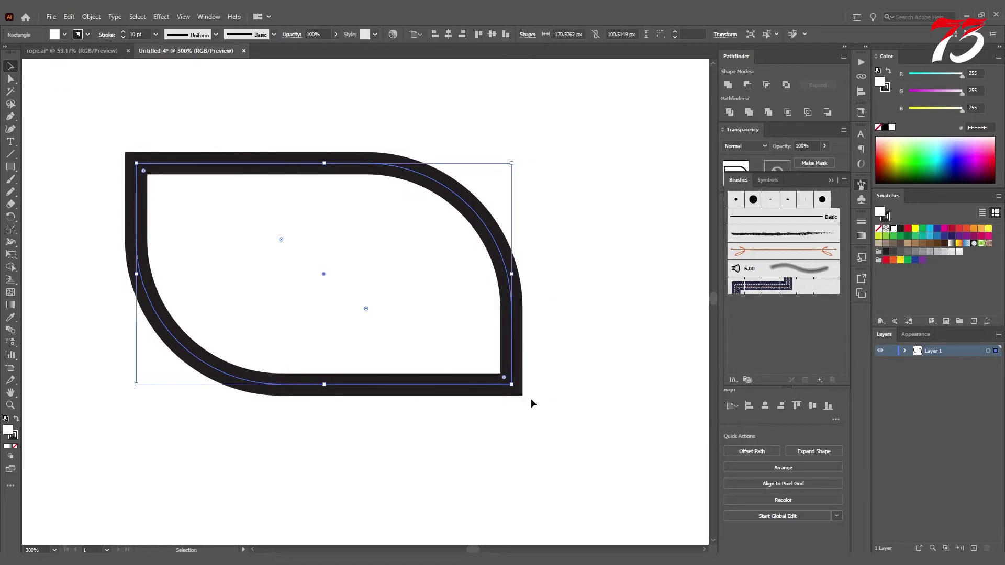
drag(517, 390, 526, 284)
key(ctrl+z)
double_click(9, 218)
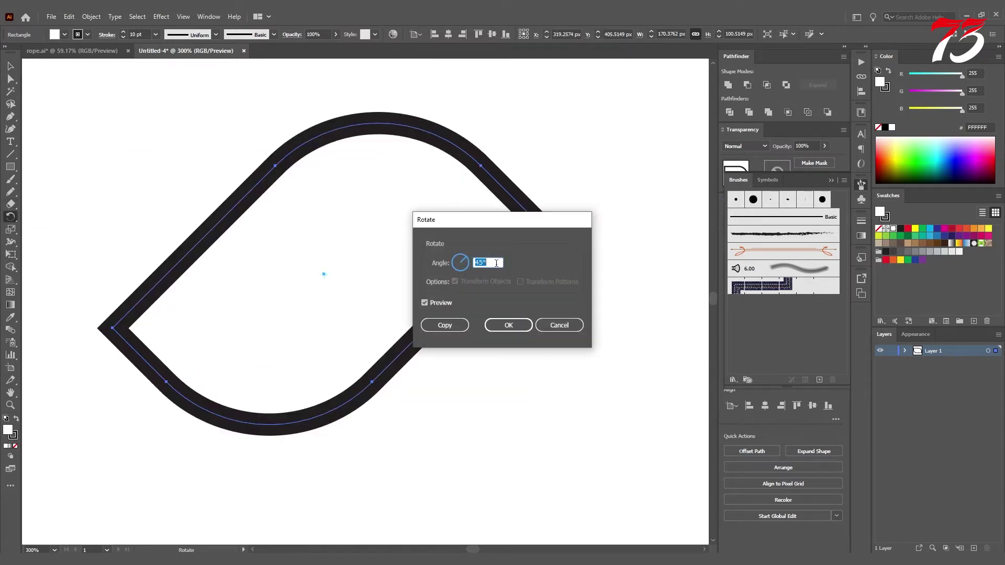
click(513, 328)
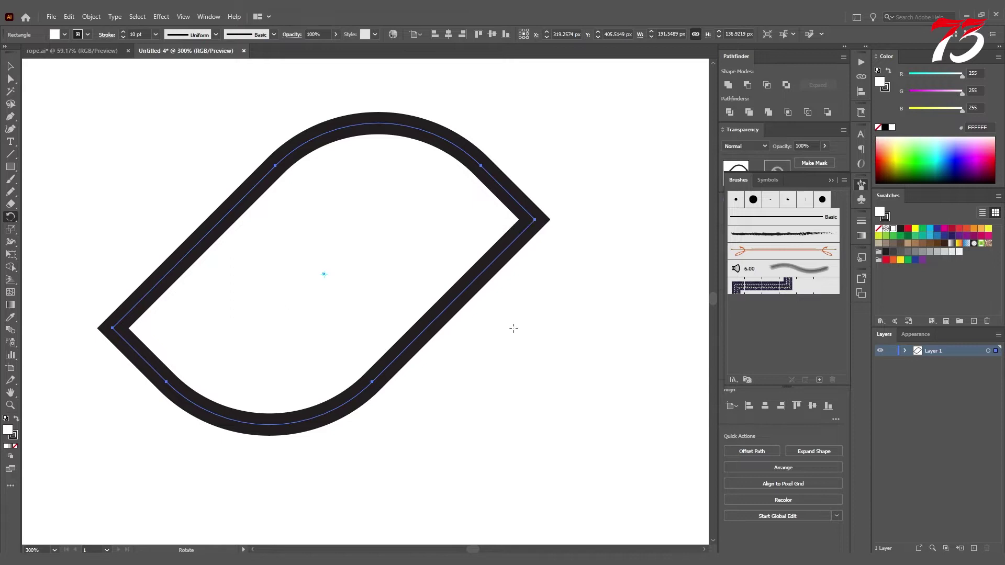
key(v)
drag(432, 320, 450, 325)
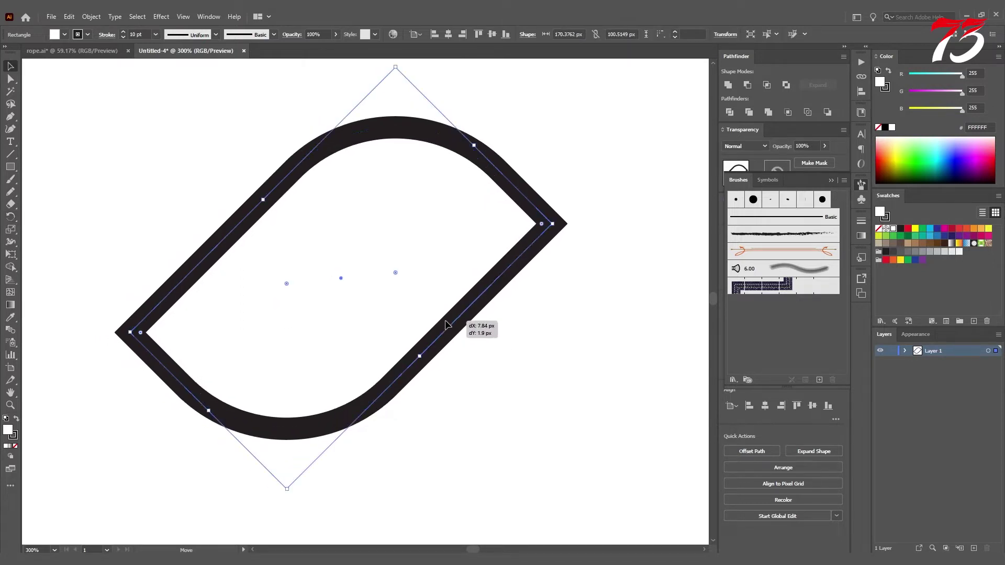
click(501, 377)
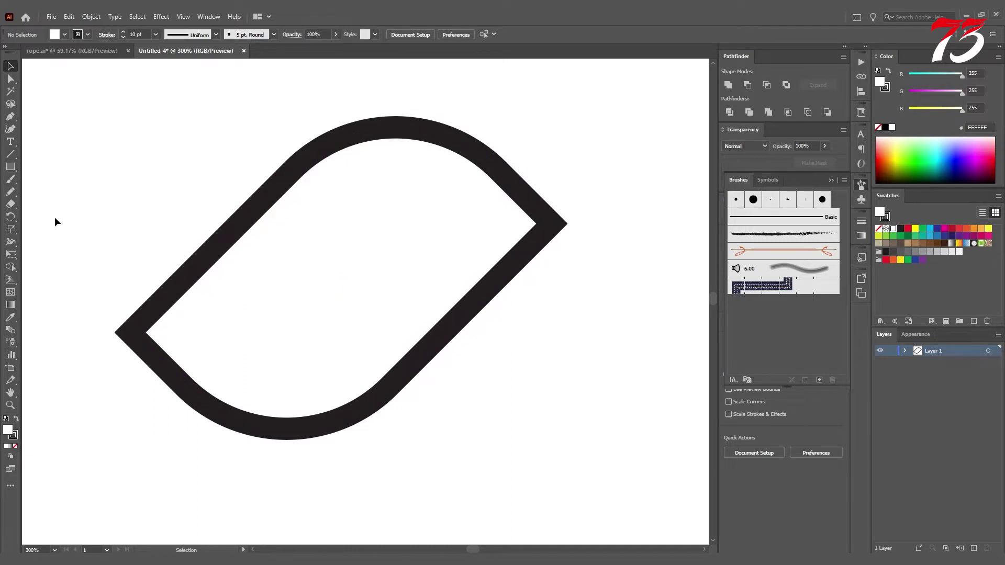
Step: Draw a curved vein with the Pencil tool from the leaf's top-left bend inward
right_click(9, 195)
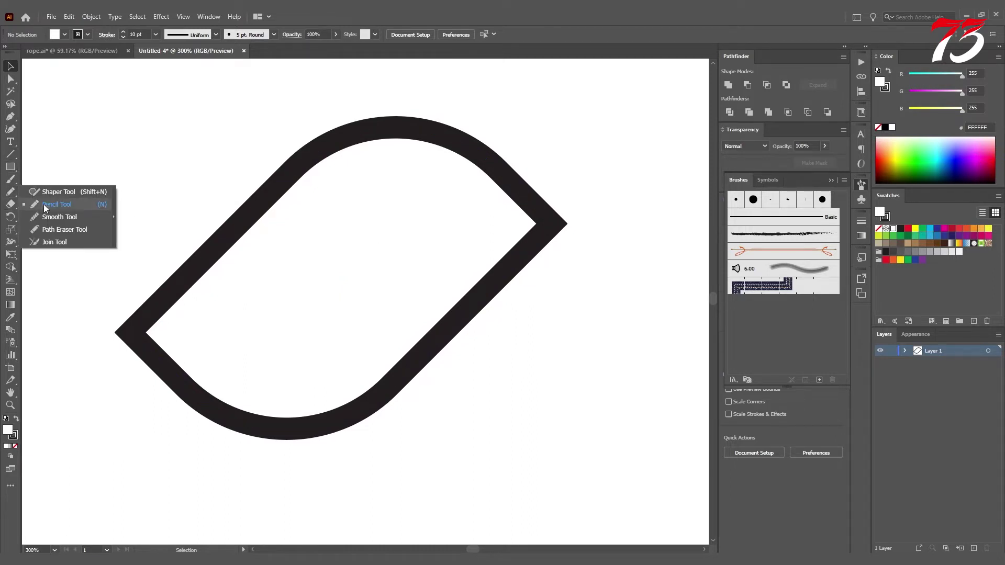
click(45, 207)
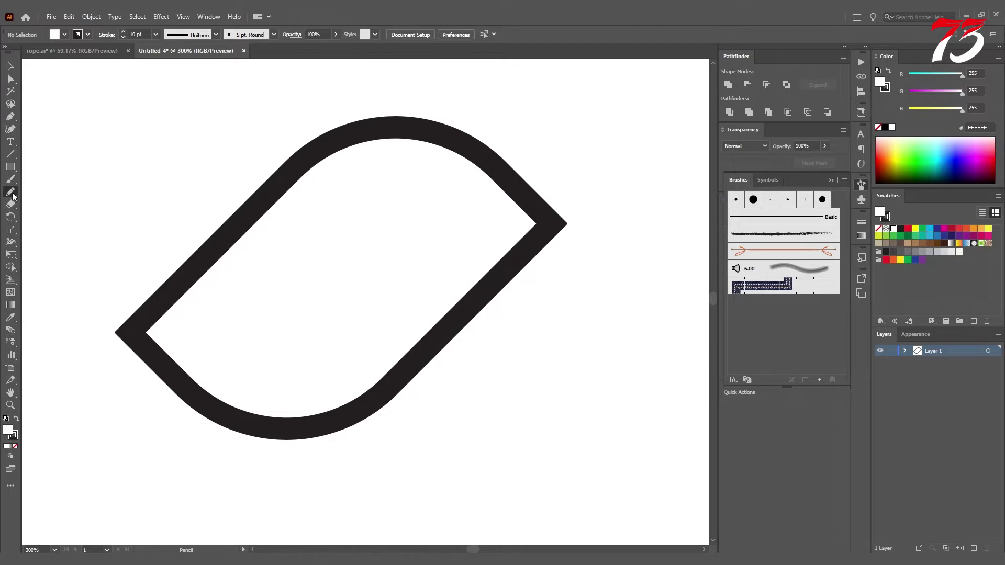
double_click(12, 196)
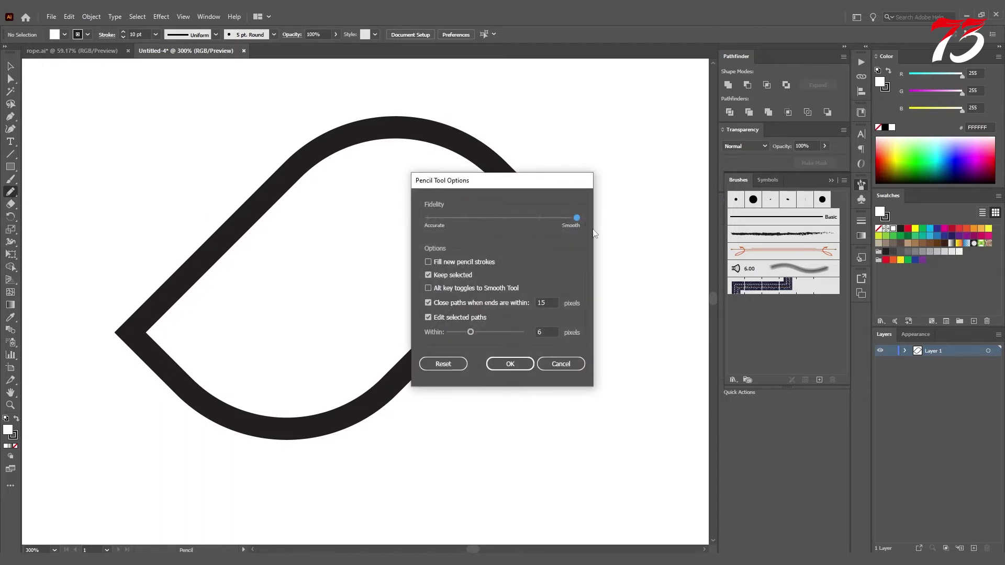
click(512, 364)
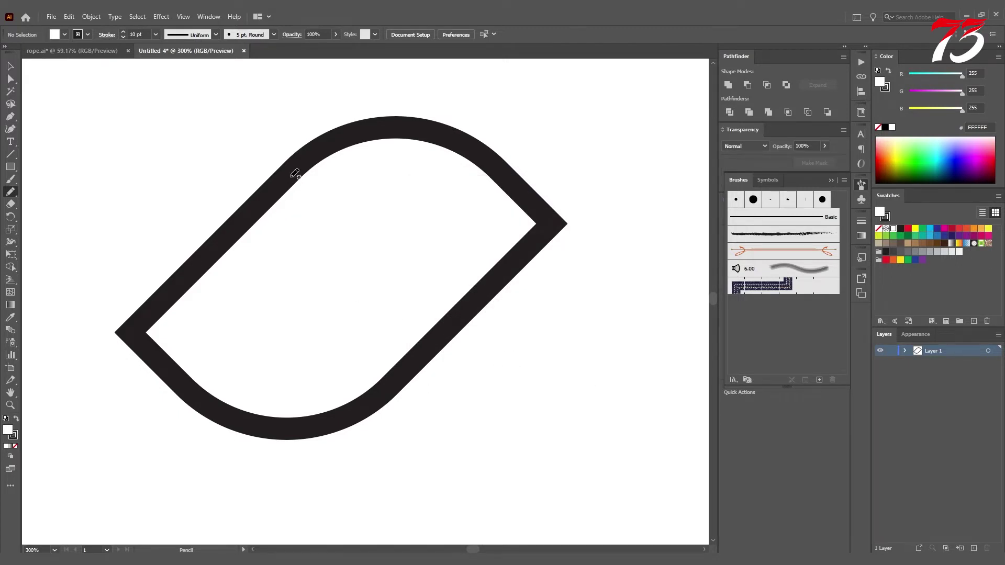
drag(292, 171, 433, 203)
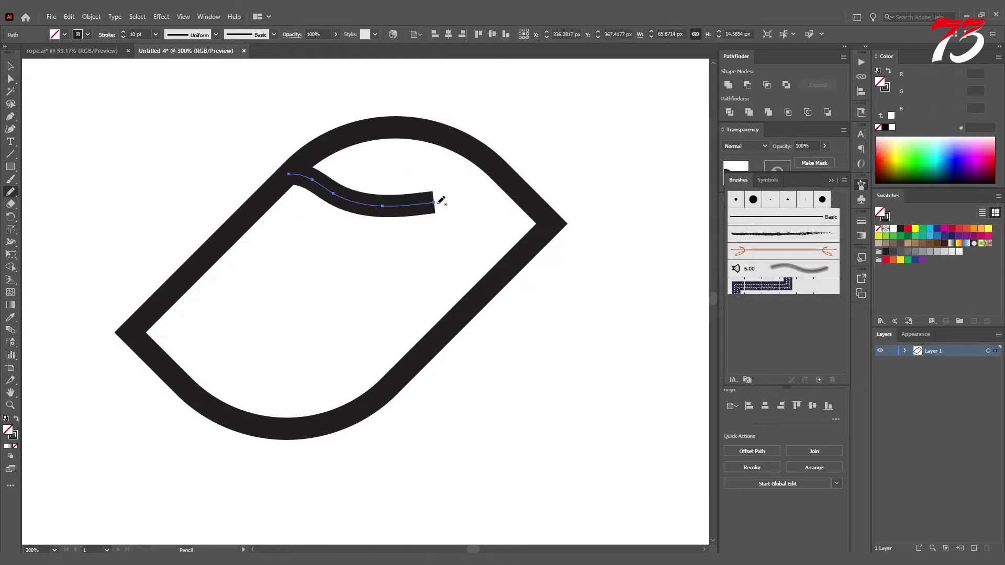
key(ctrl+z)
drag(317, 154, 466, 191)
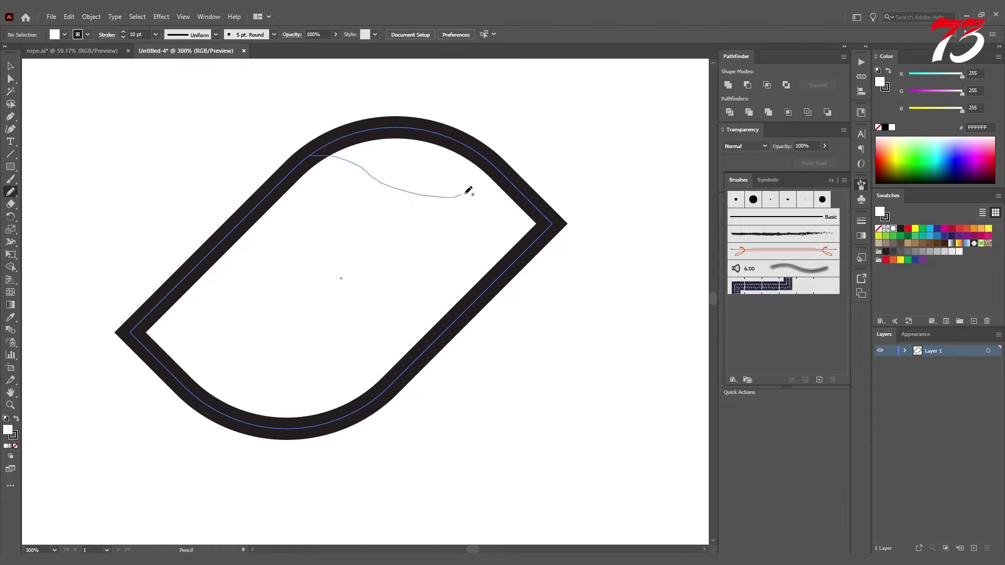
key(ctrl+z)
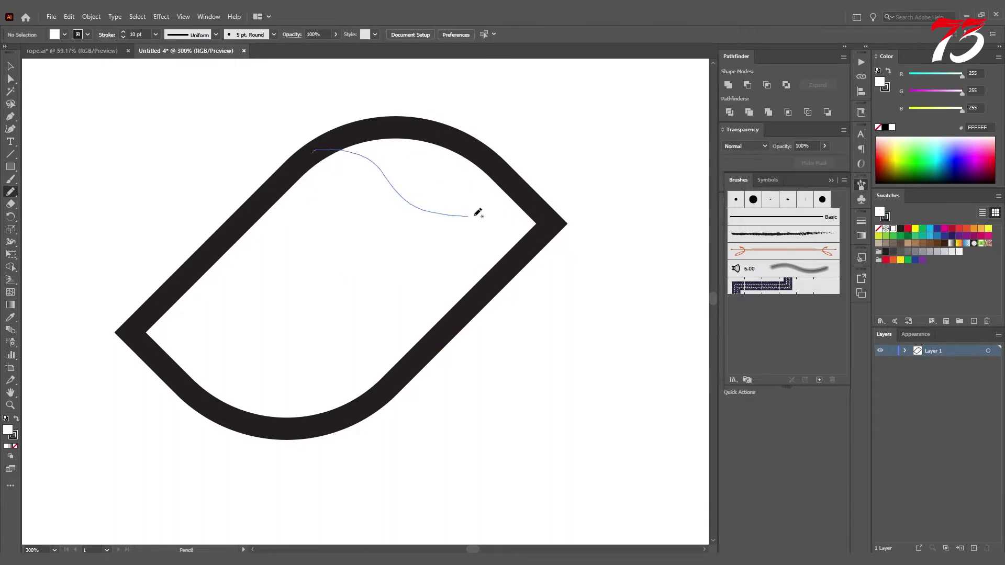
drag(314, 149, 484, 215)
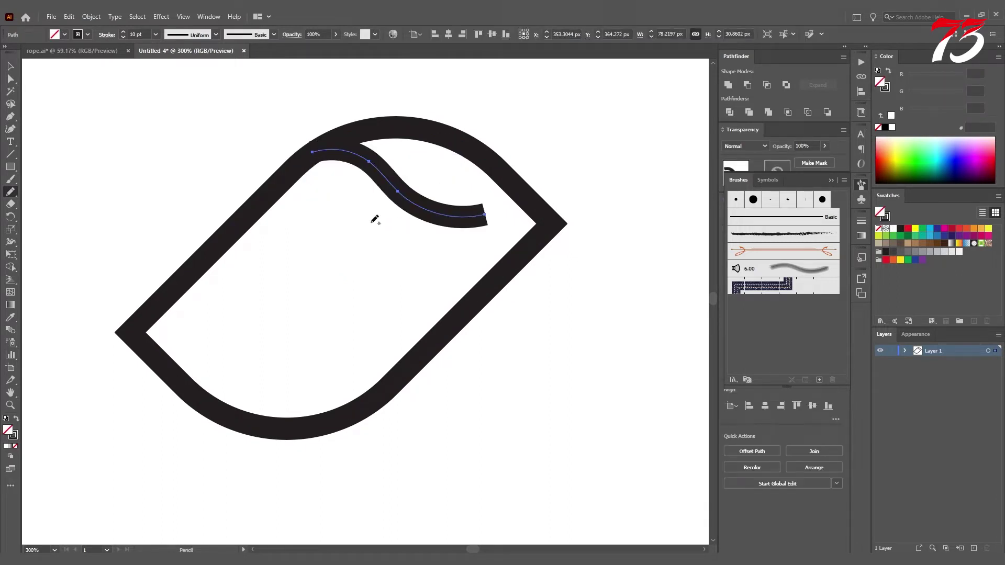
Step: Give the vein rounded caps and a tapered width profile, aligned to the leaf edge
click(106, 35)
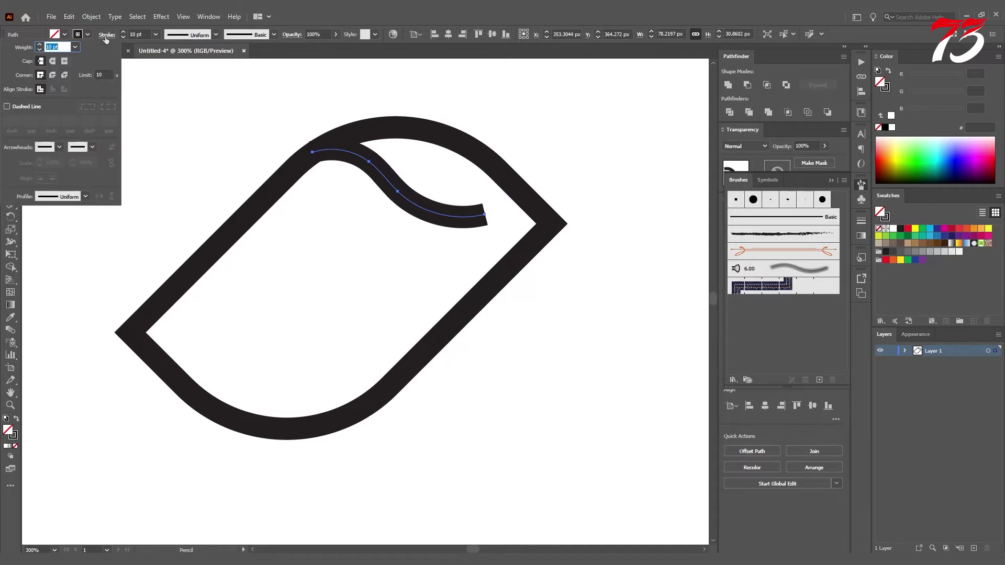
click(52, 61)
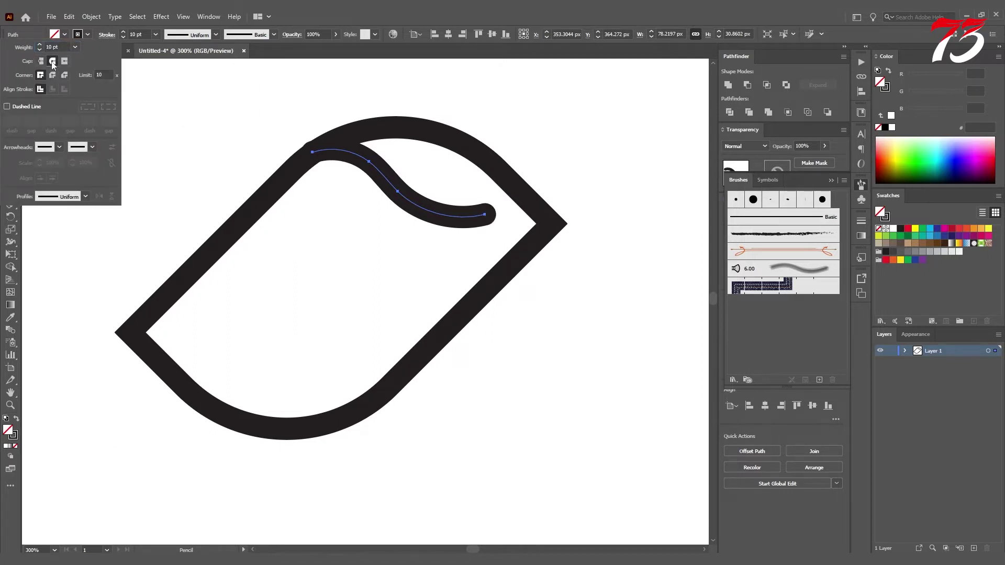
click(189, 39)
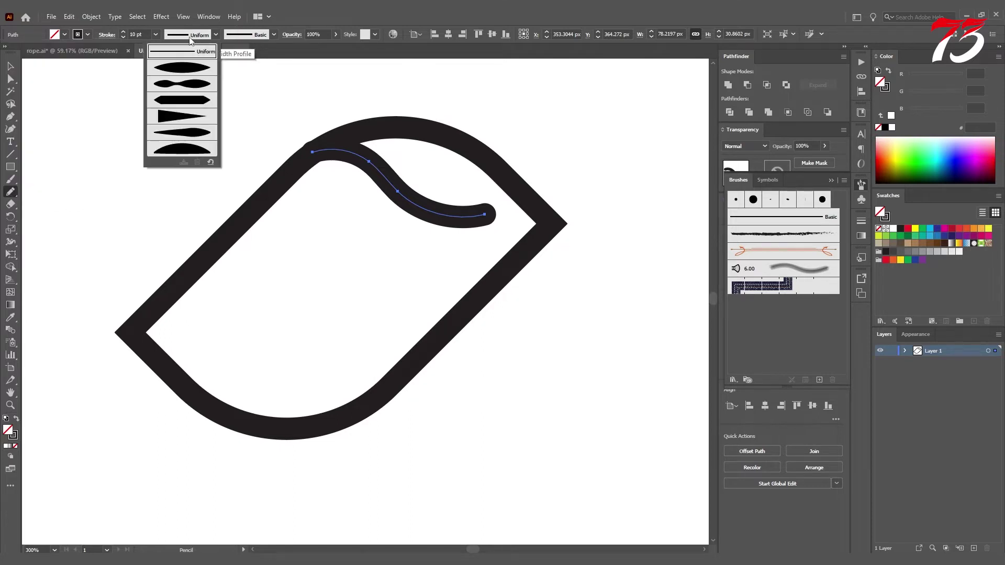
click(177, 118)
key(v)
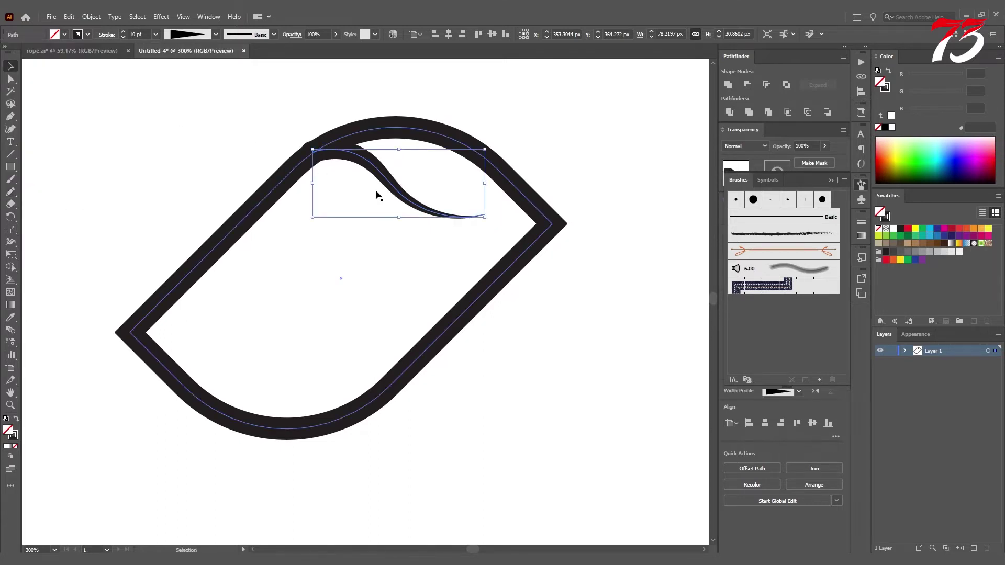
drag(384, 181, 393, 181)
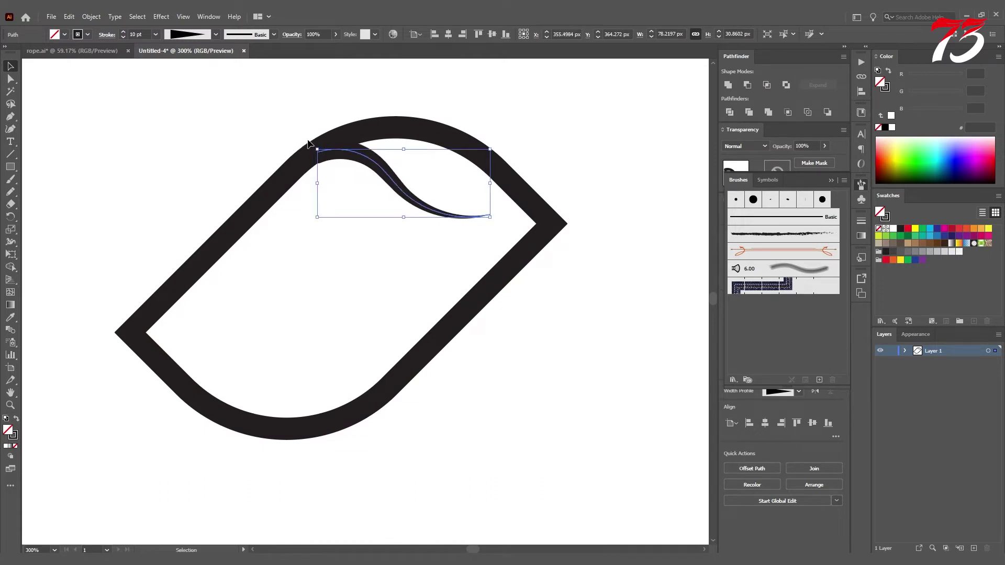
click(567, 335)
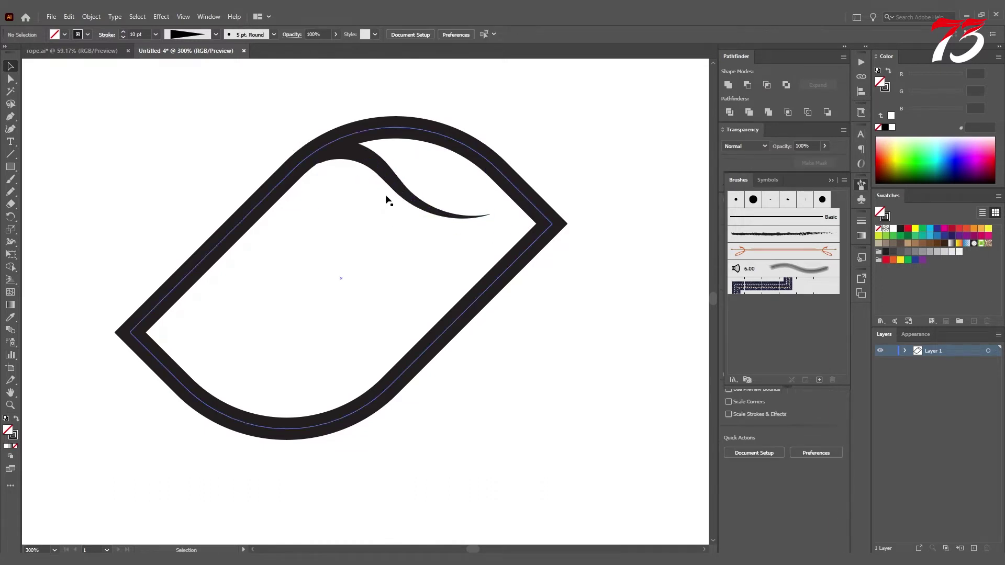
Step: Alt-drag copies of the tapered vein lower down the leaf
mouse_move(396, 183)
mouse_down()
mouse_move(361, 203)
mouse_move(254, 335)
mouse_up()
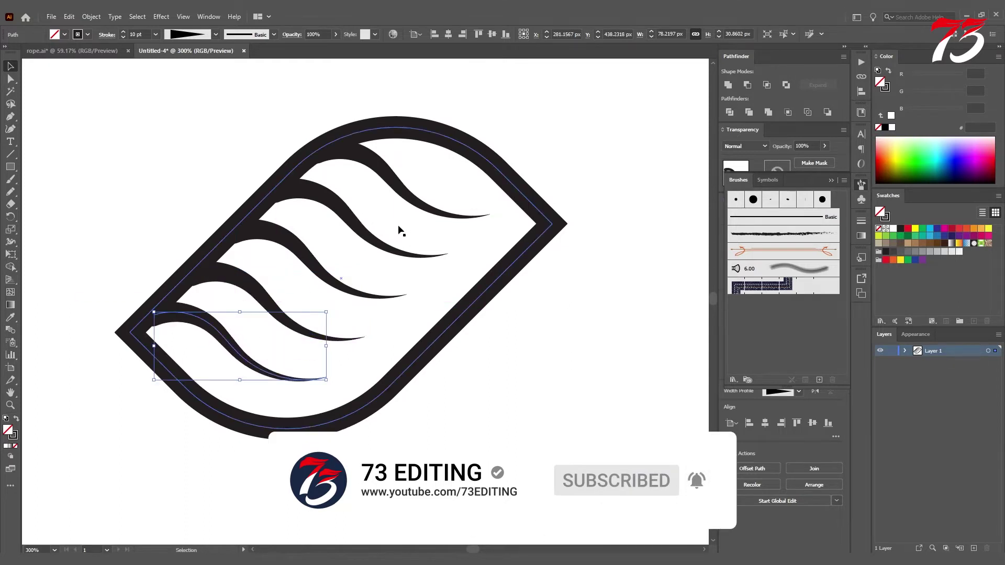
click(498, 290)
scroll(293, 199, up, 2)
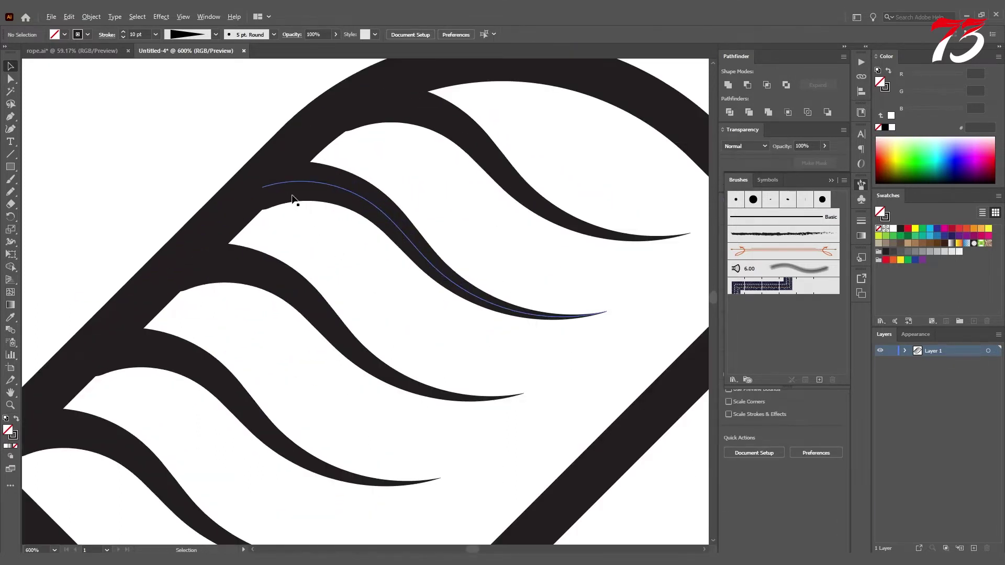
scroll(293, 199, down, 1)
scroll(314, 198, down, 1)
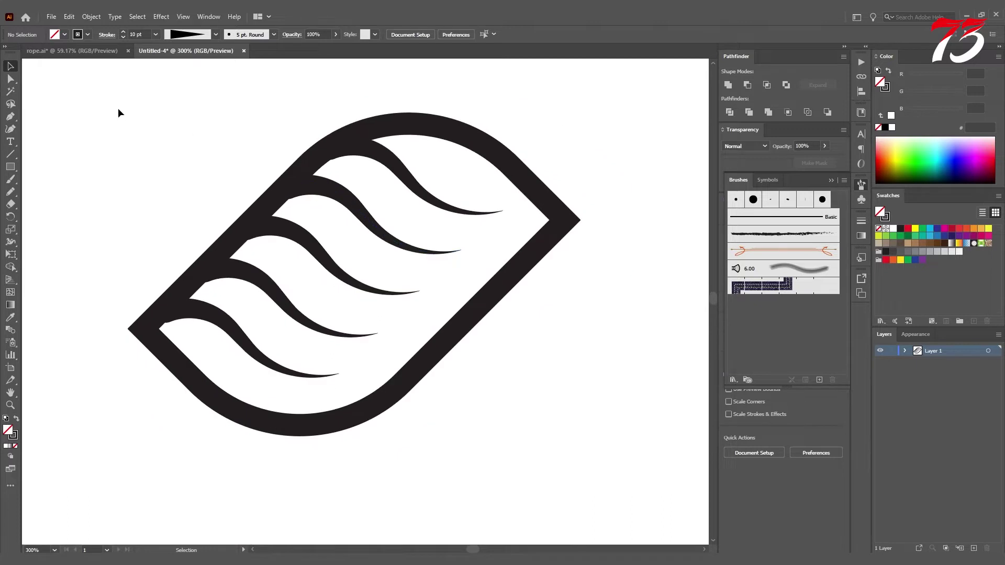
Step: Apply Object > Path > Outline Stroke to the leaf outline and all five veins
drag(118, 113, 581, 435)
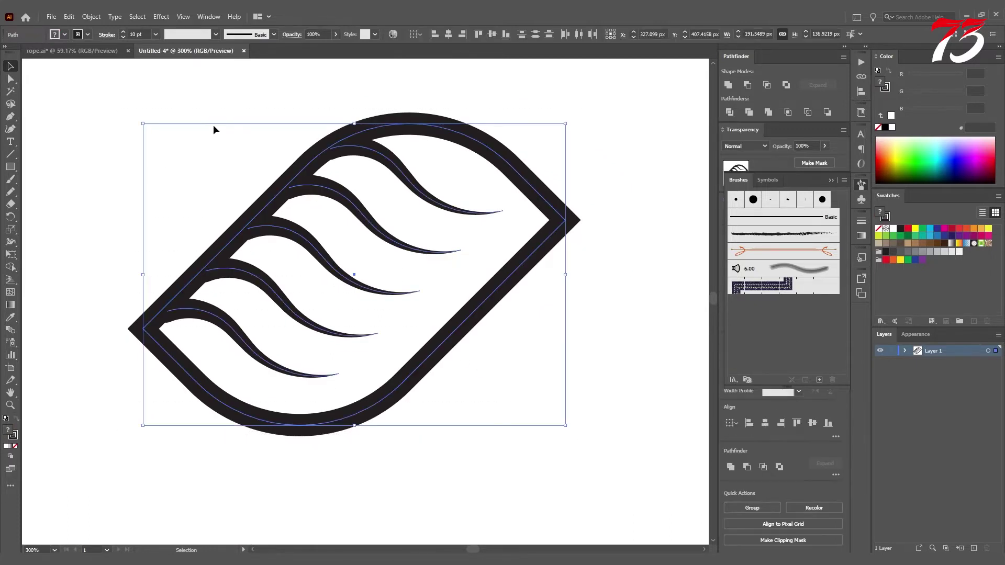
click(91, 15)
mouse_move(103, 265)
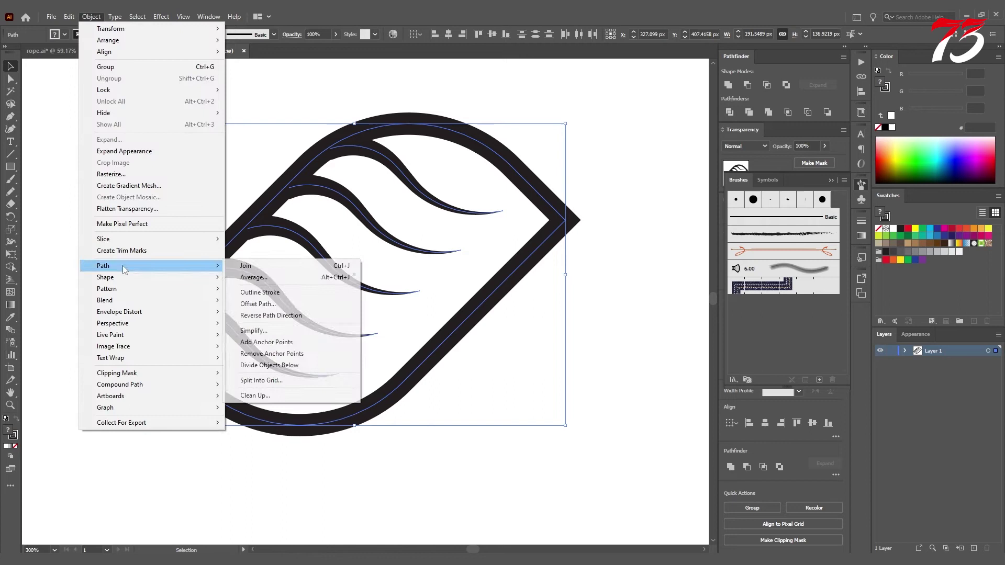
click(274, 292)
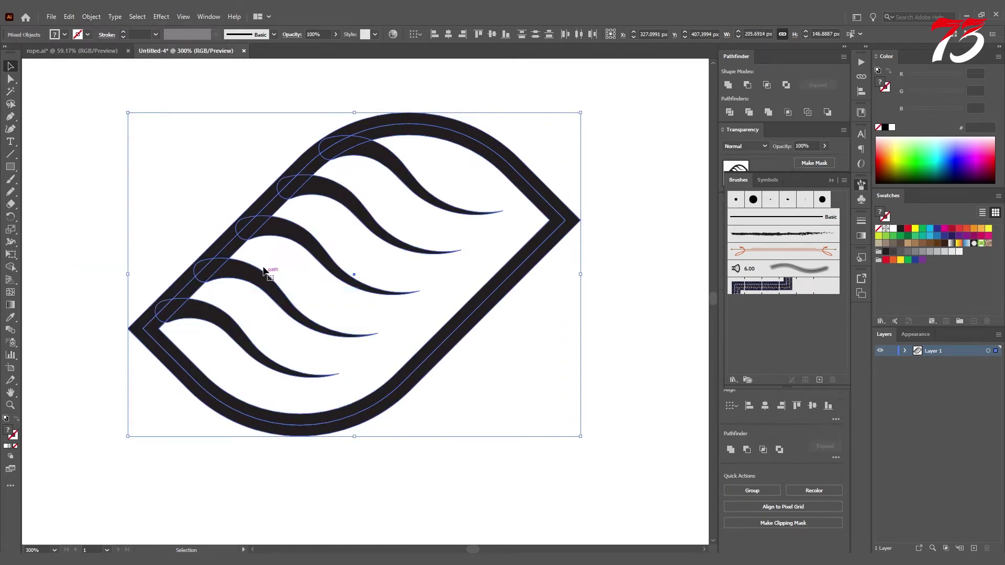
click(508, 357)
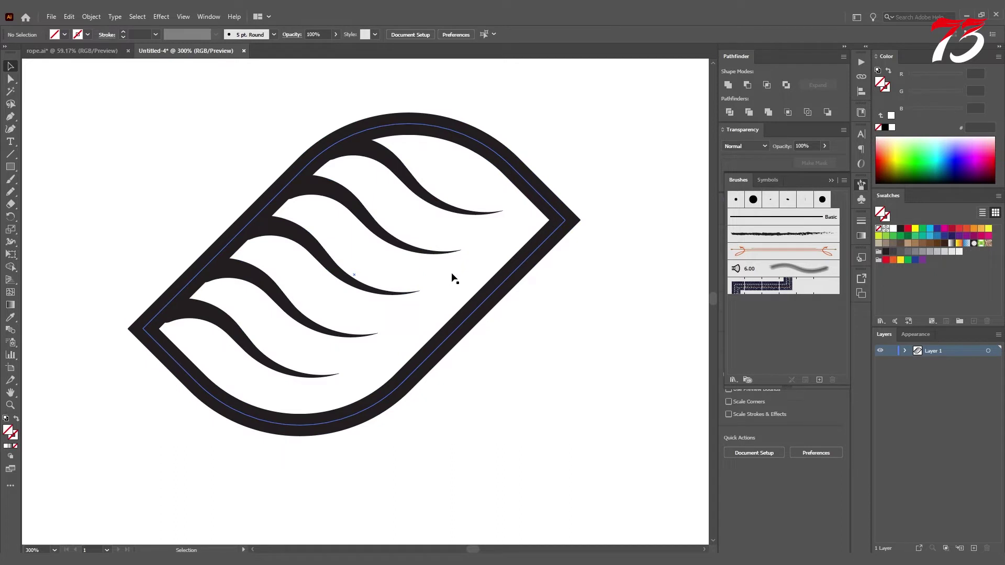
Step: Fill the leaf's inner shape with light grey E8E8E8
key(a)
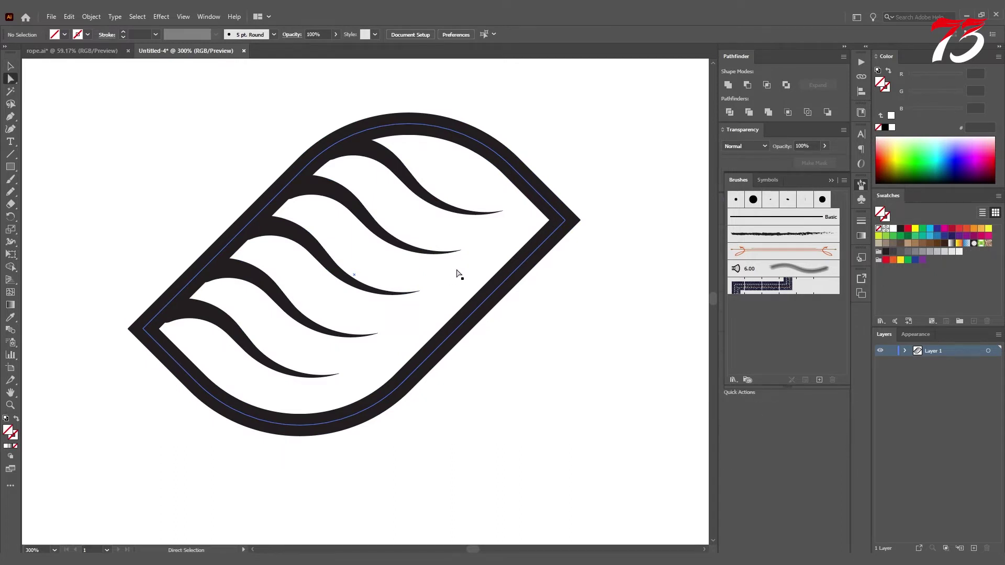
click(458, 272)
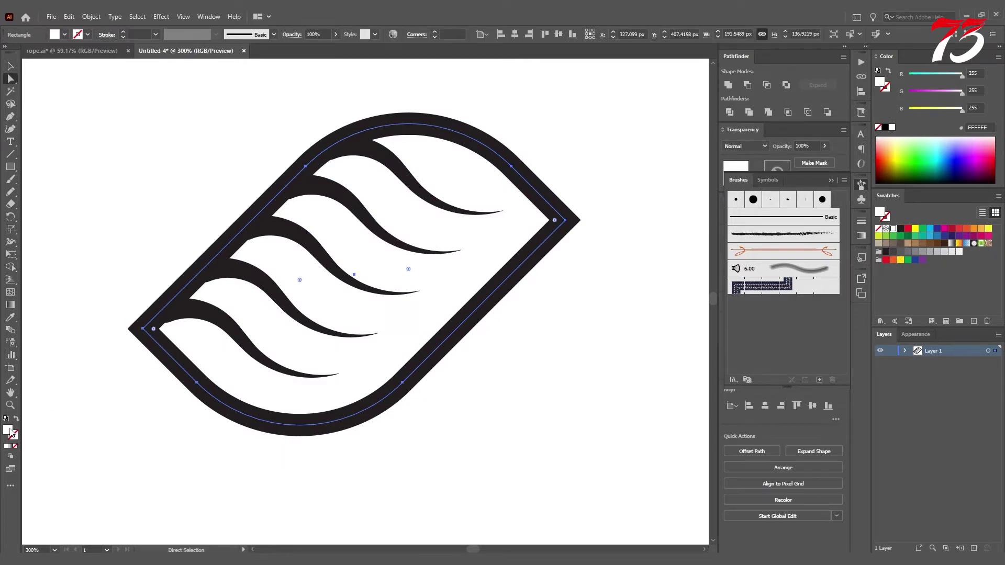
double_click(10, 431)
text(E8E8E8)
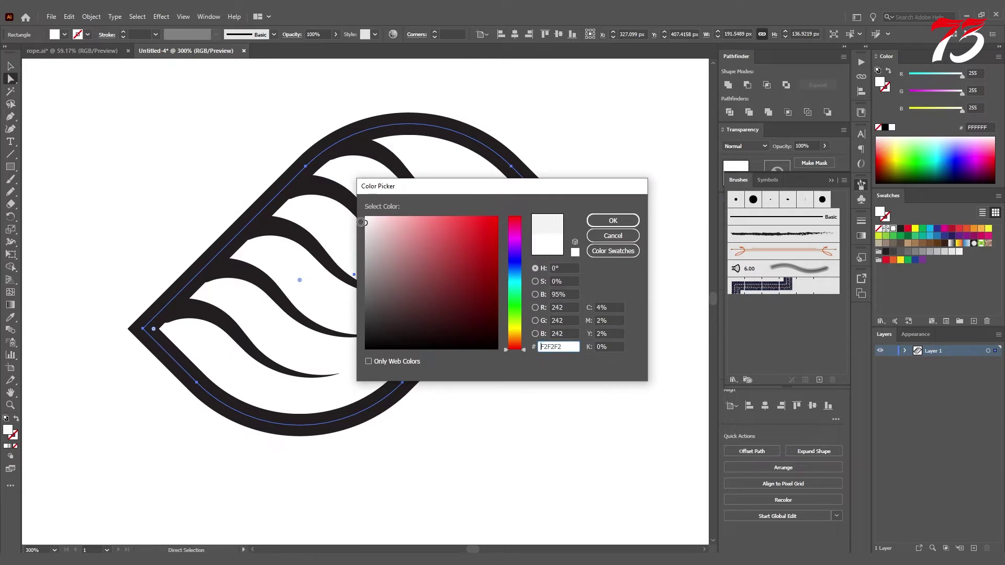
click(609, 221)
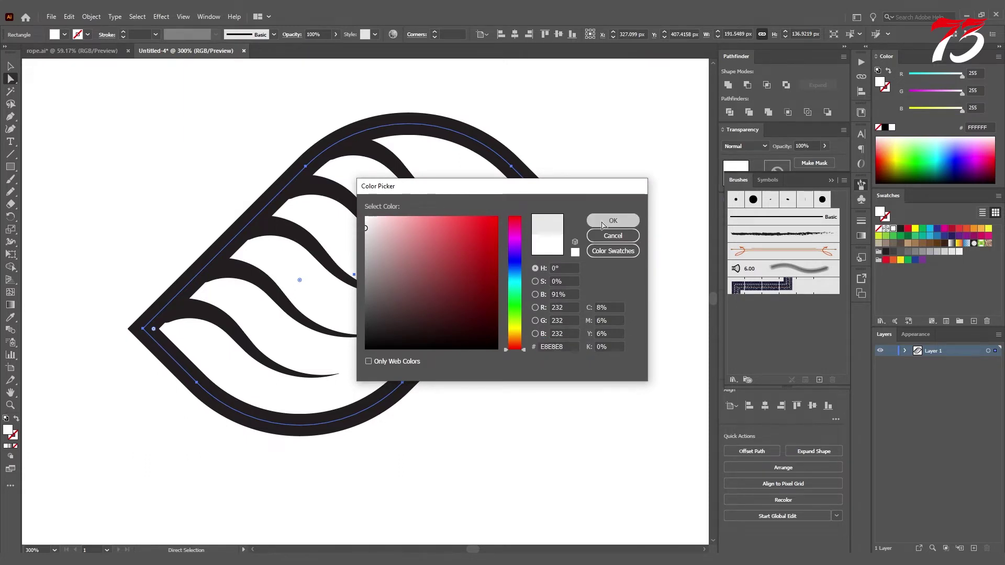
Step: Select all the leaf pieces and group them with Ctrl+G
key(v)
drag(96, 113, 626, 480)
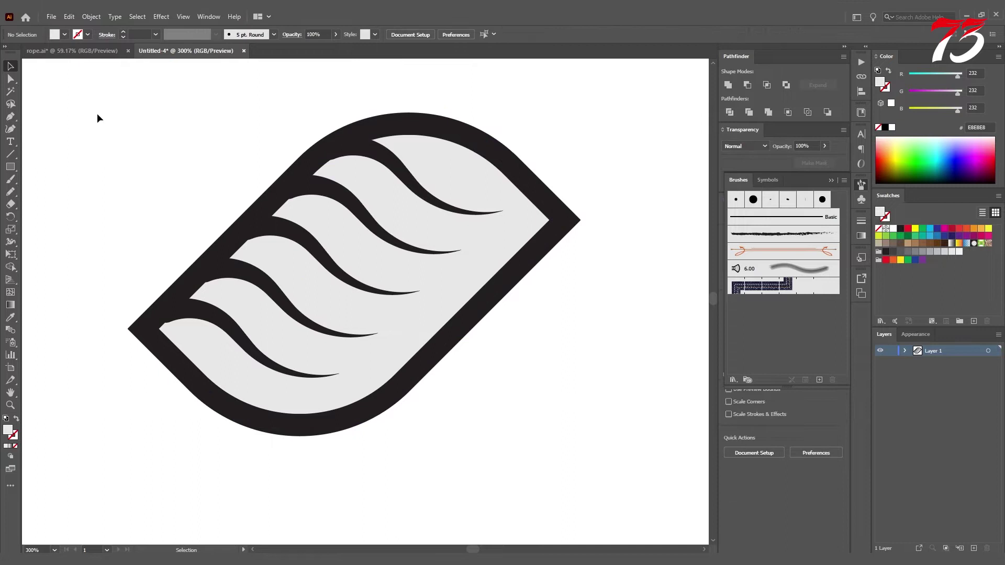
key(a)
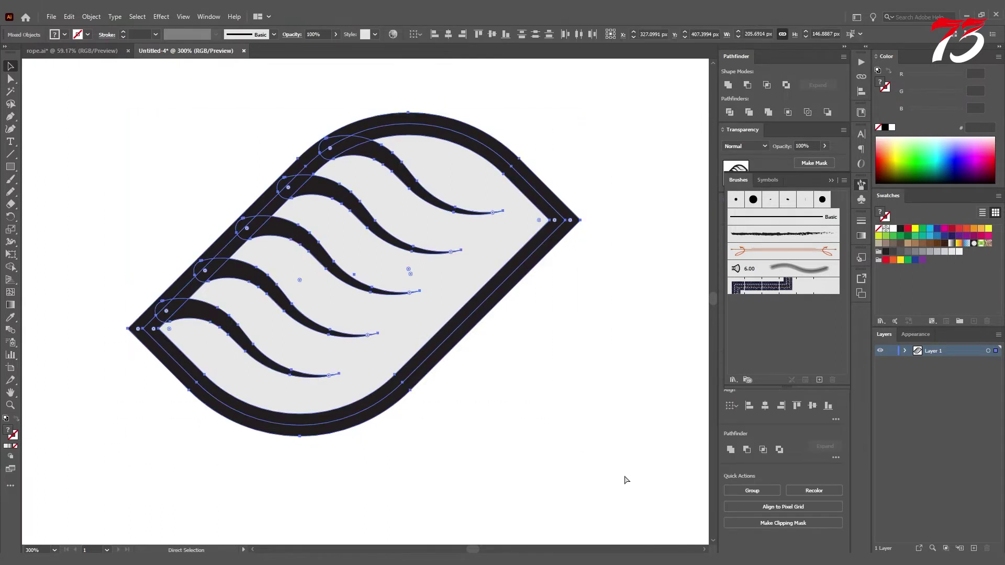
key(ctrl+g)
Step: Add the grouped leaf to the Swatches panel as a pattern swatch
key(v)
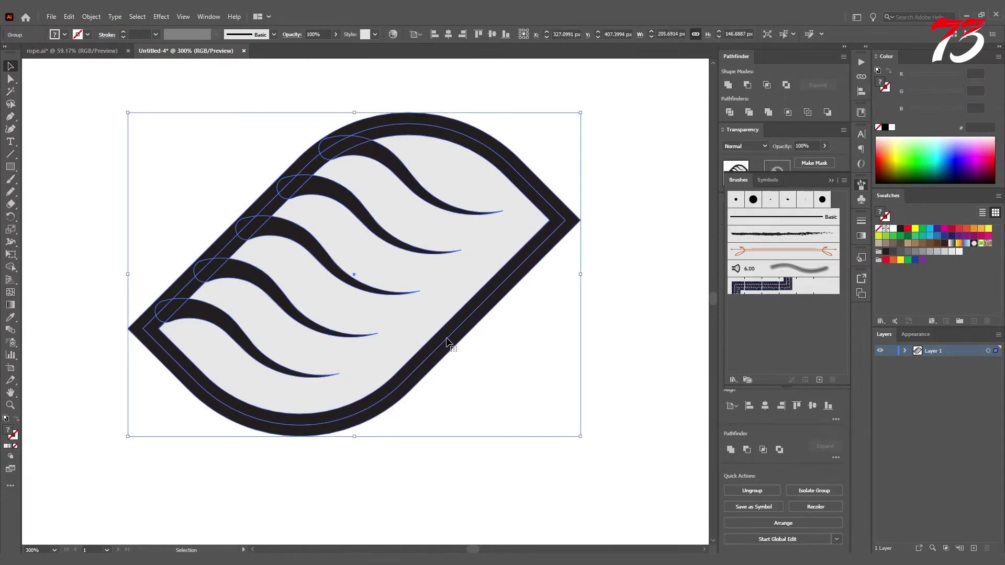
alt+scroll(428, 334, down, 1)
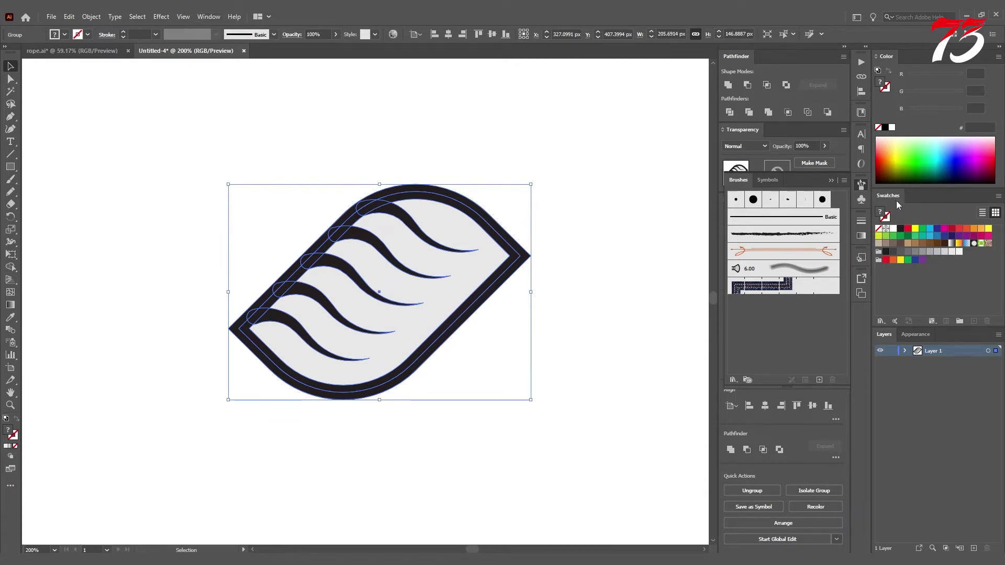
click(209, 17)
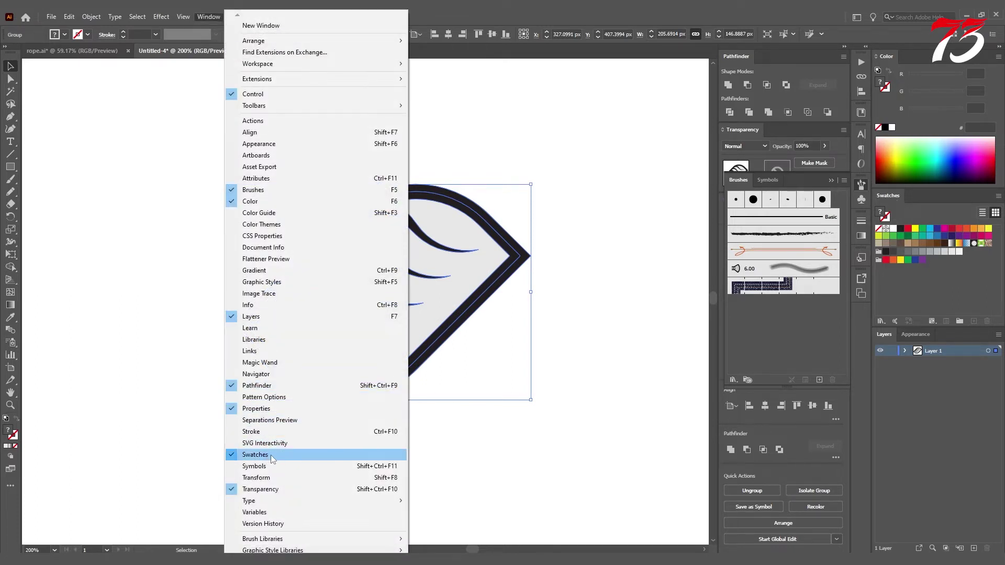
click(301, 455)
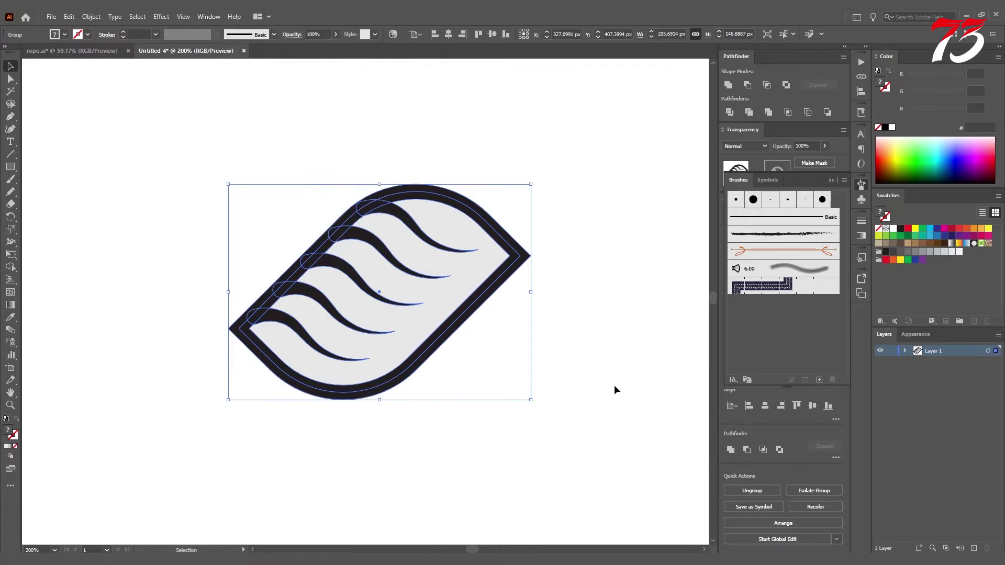
click(614, 384)
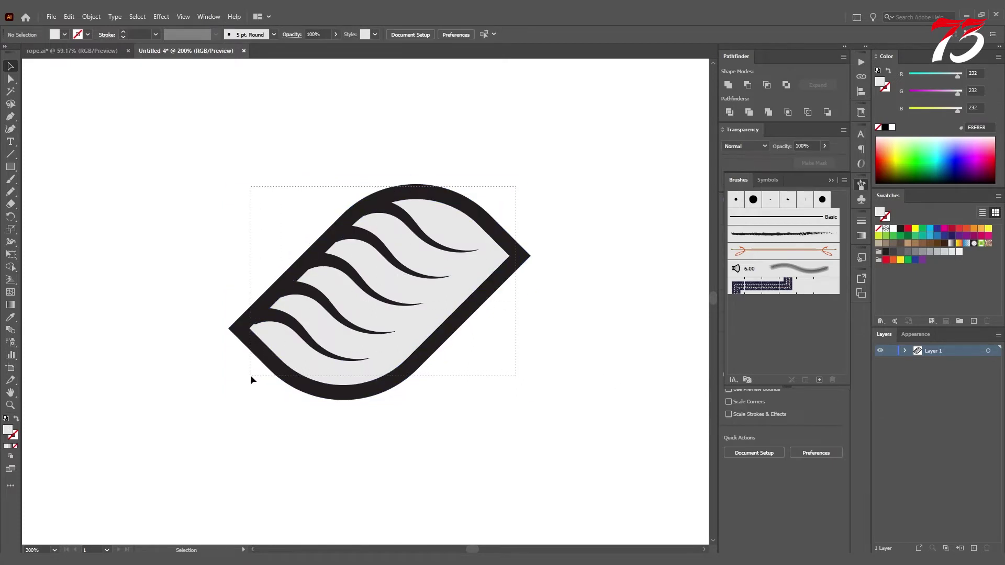
drag(517, 185, 249, 376)
drag(389, 255, 945, 275)
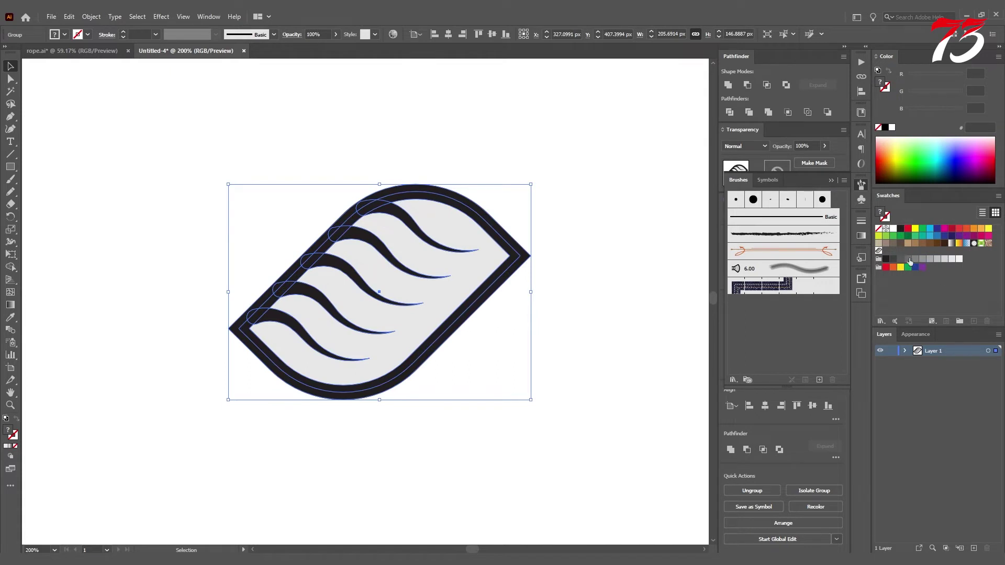
Step: Move the leaf to the artboard's top-left corner and deselect it
key(ctrl+shift+a)
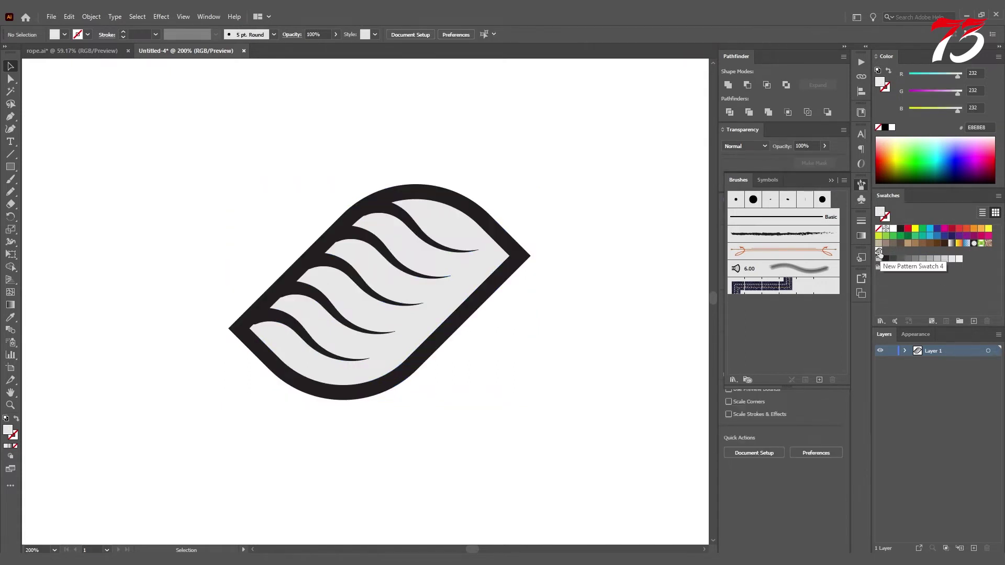
scroll(341, 285, down, 1)
drag(376, 298, 161, 157)
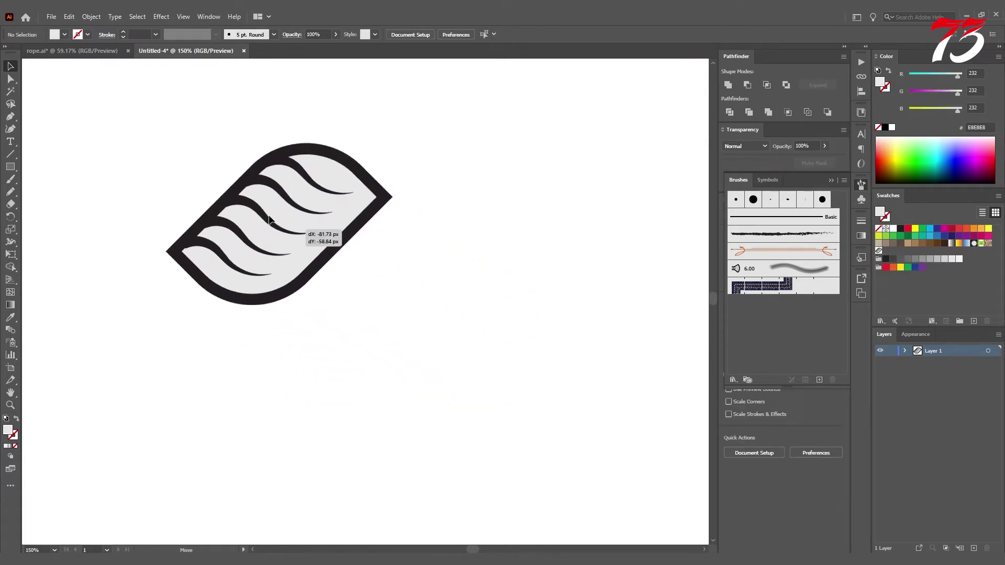
click(680, 317)
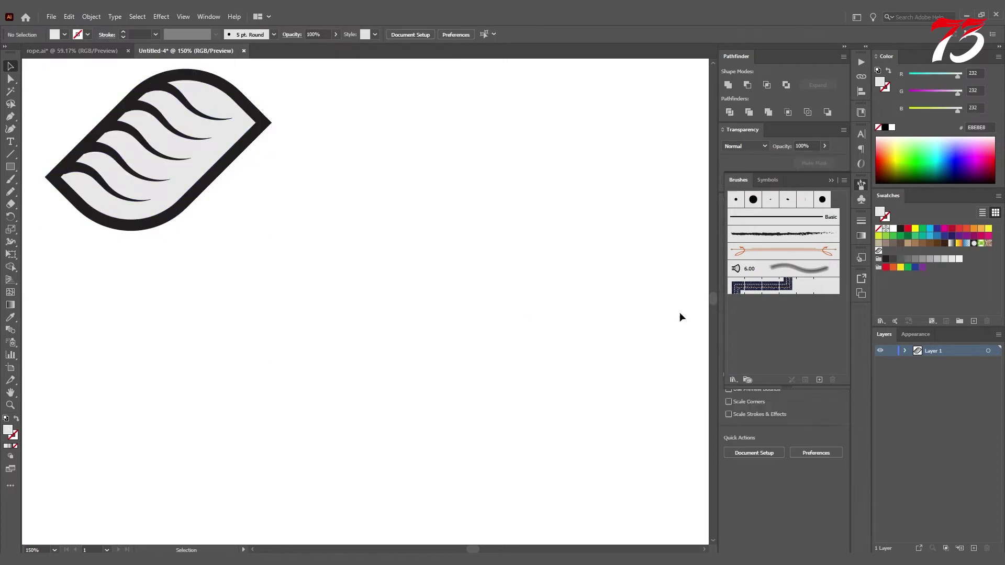
Step: Narrow the leaf pattern's tile width to 142 px so the leaves overlap
double_click(880, 252)
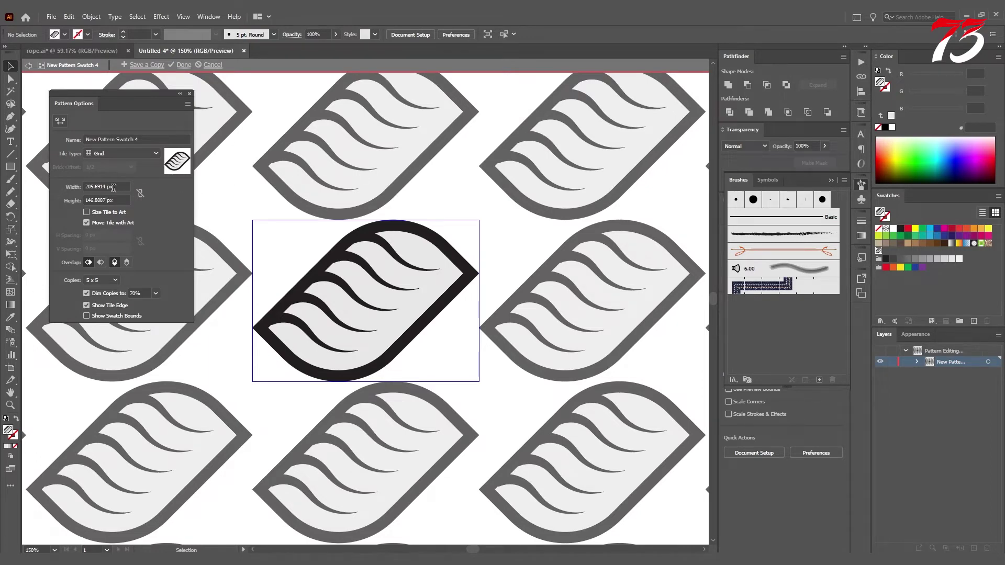
drag(122, 186, 70, 188)
text(189)
key(Return)
key(Down)
key(Down)
key(Down)
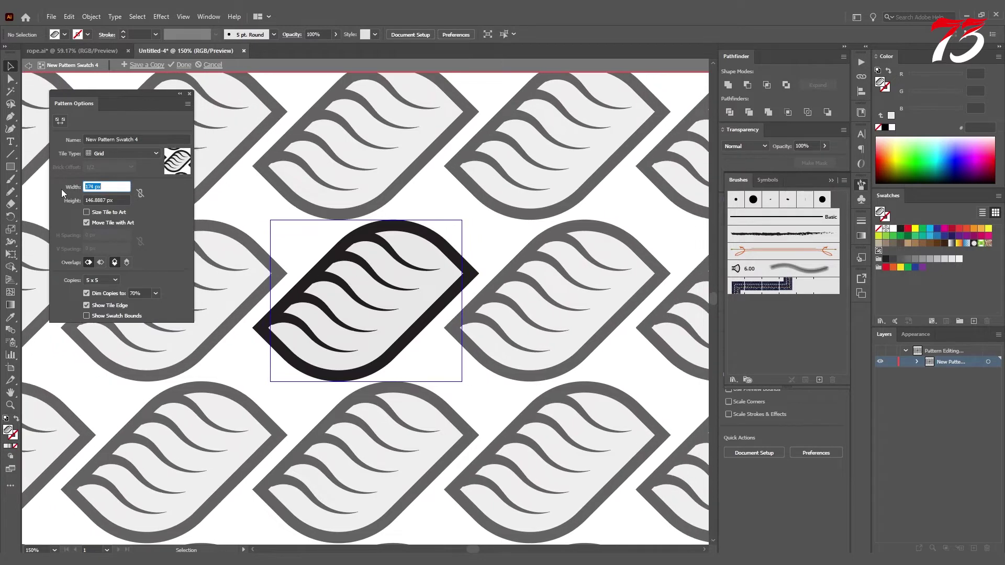
key(Down)
key(Down)
key(Down)
key(Down)
key(Down)
key(Down)
key(Down)
key(Down)
key(Down)
key(Down)
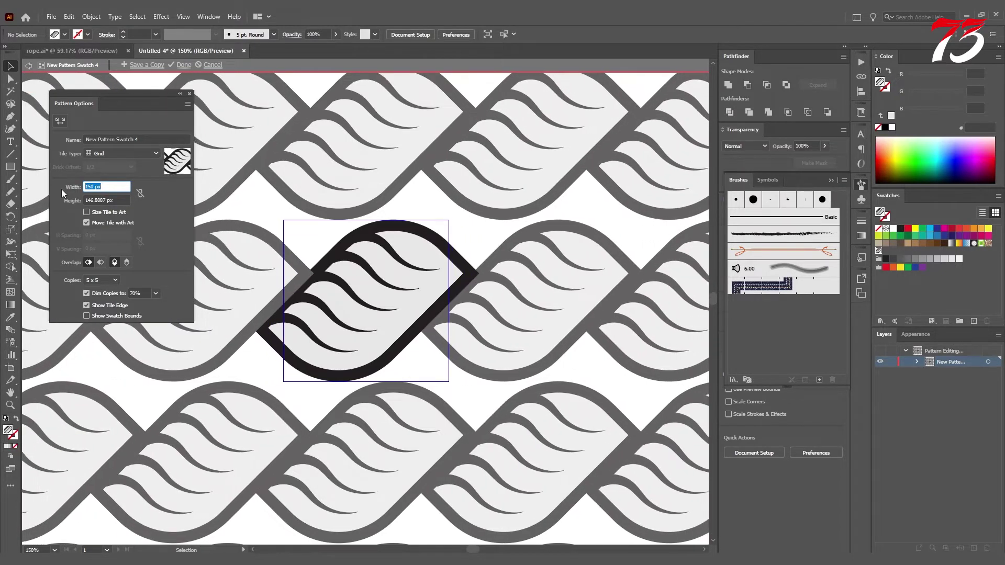
key(Down)
key(Down)
key(Down)
key(Down)
key(Down)
key(Down)
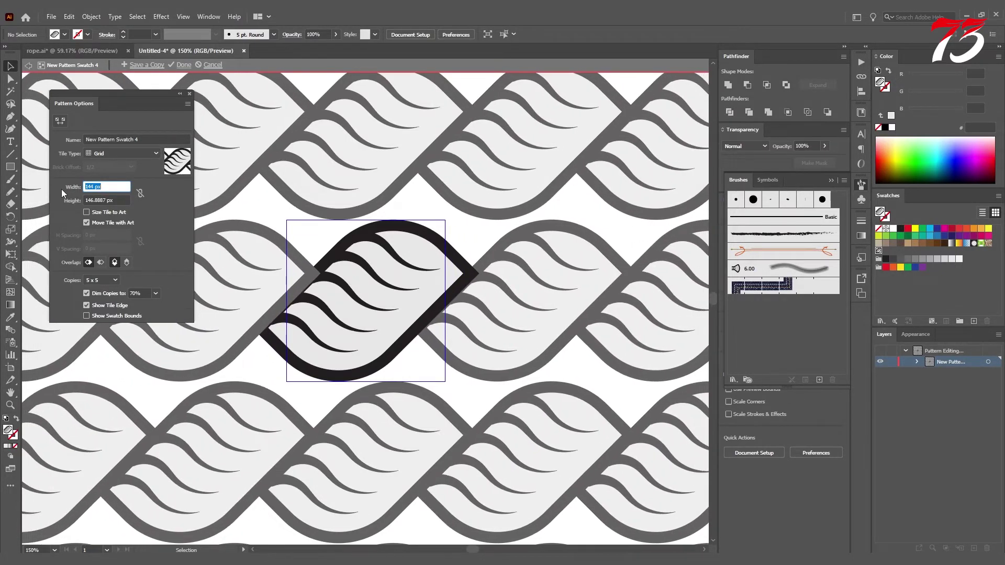
key(Down)
key(Down)
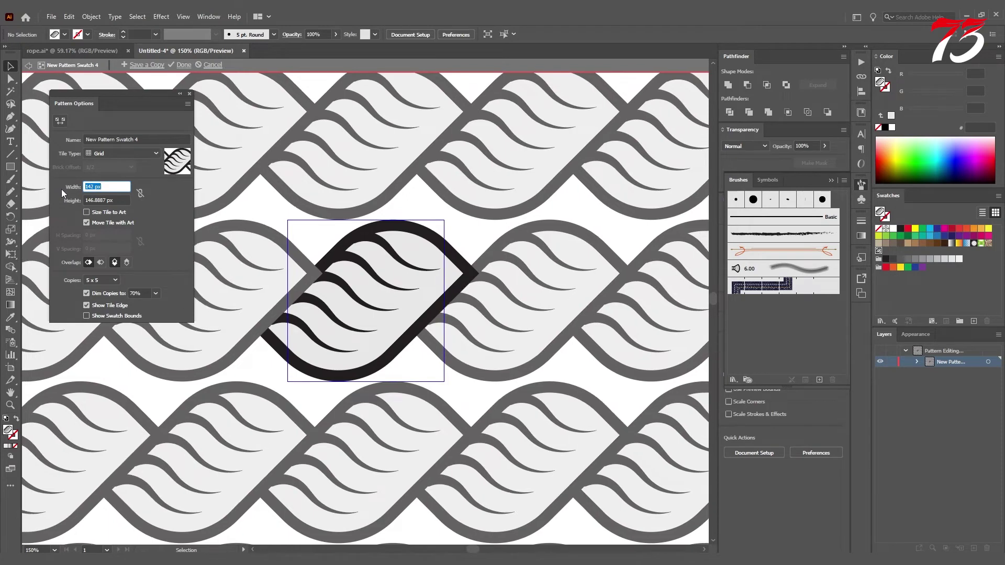
Step: Save the edited pattern as a new swatch copy and leave pattern editing
click(188, 97)
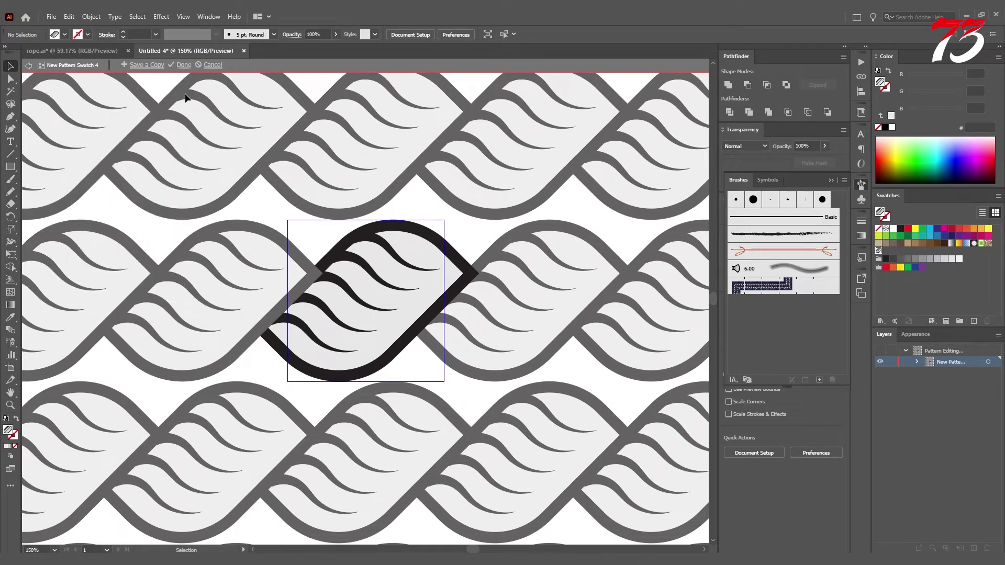
click(147, 65)
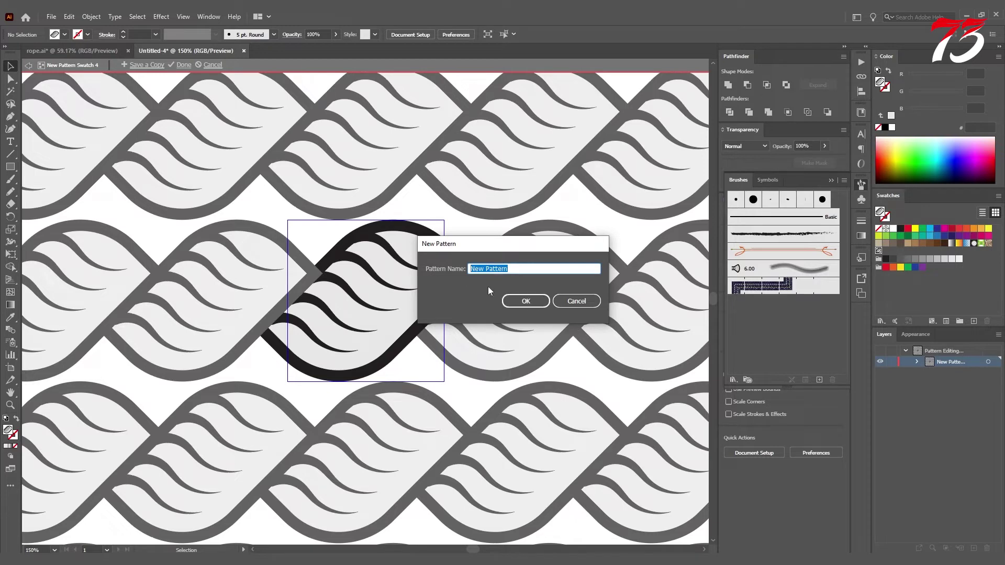
click(526, 302)
click(600, 308)
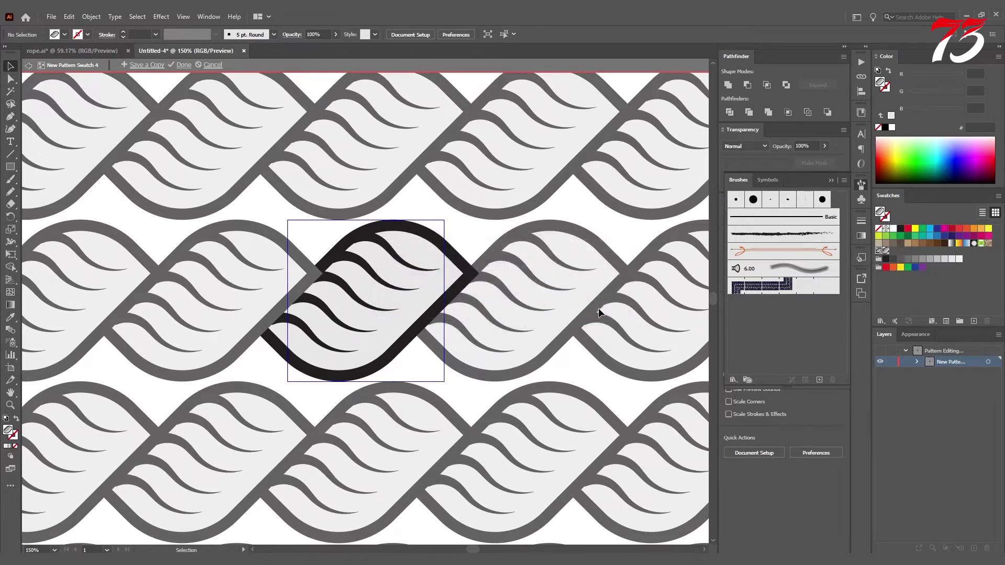
click(181, 64)
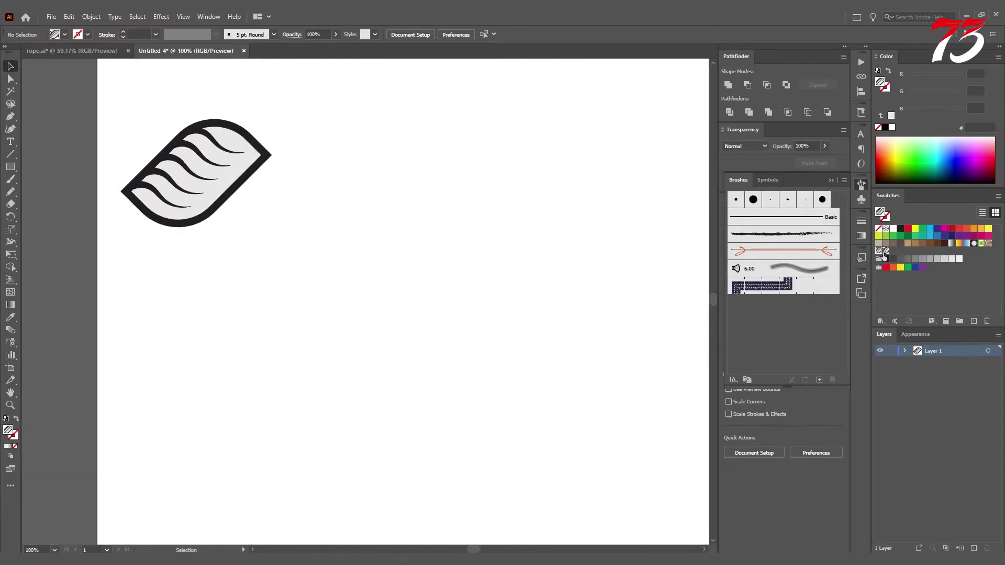
Step: Drag the new leaf pattern swatch onto the artboard and place the three-leaf tile below the leaf
click(885, 252)
mouse_move(883, 255)
mouse_down()
mouse_move(377, 284)
mouse_move(379, 313)
mouse_up()
click(395, 359)
scroll(385, 282, up, 1)
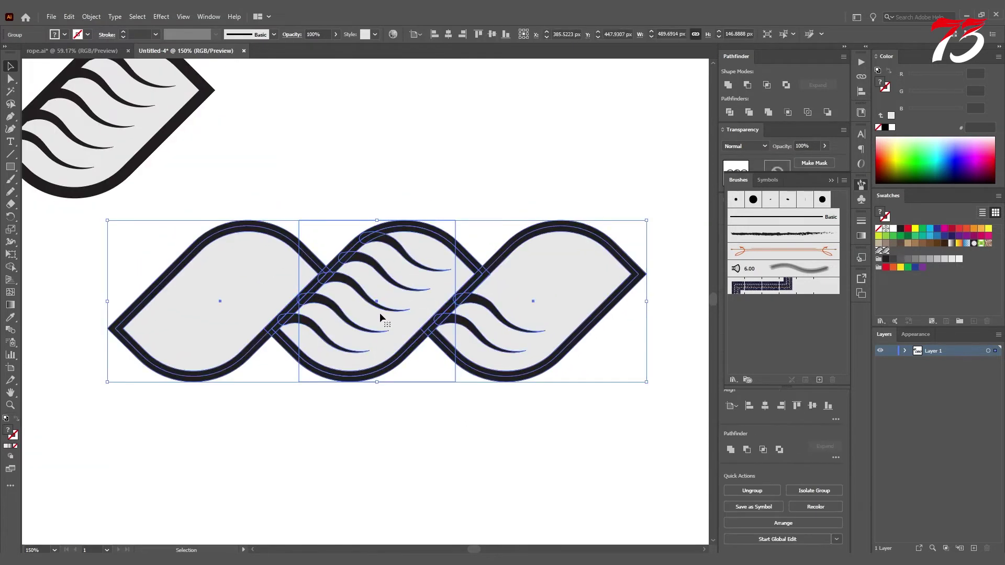
Step: Ungroup the three-leaf tile and fill its square boundary with green
right_click(375, 237)
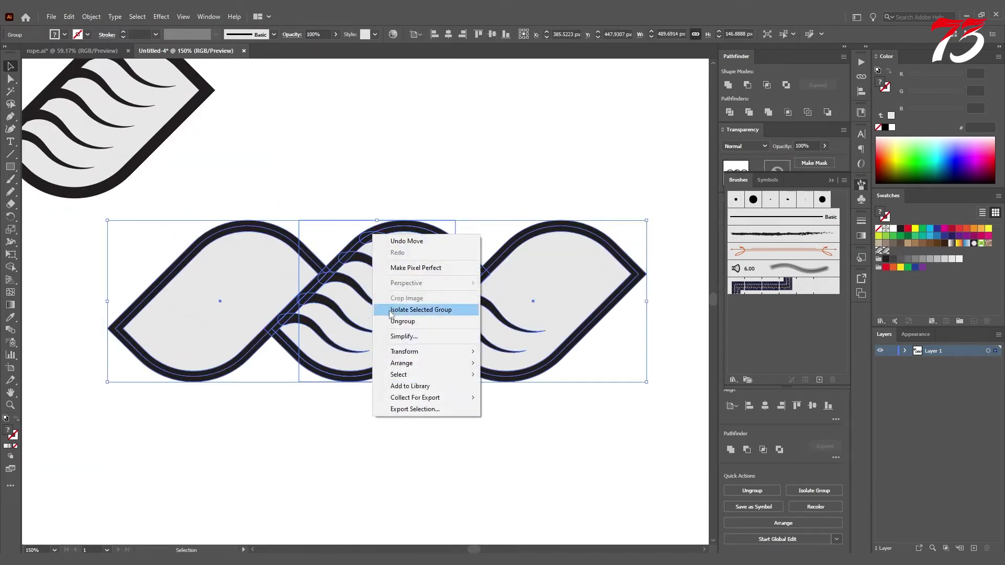
click(402, 321)
click(324, 196)
drag(324, 198, 334, 238)
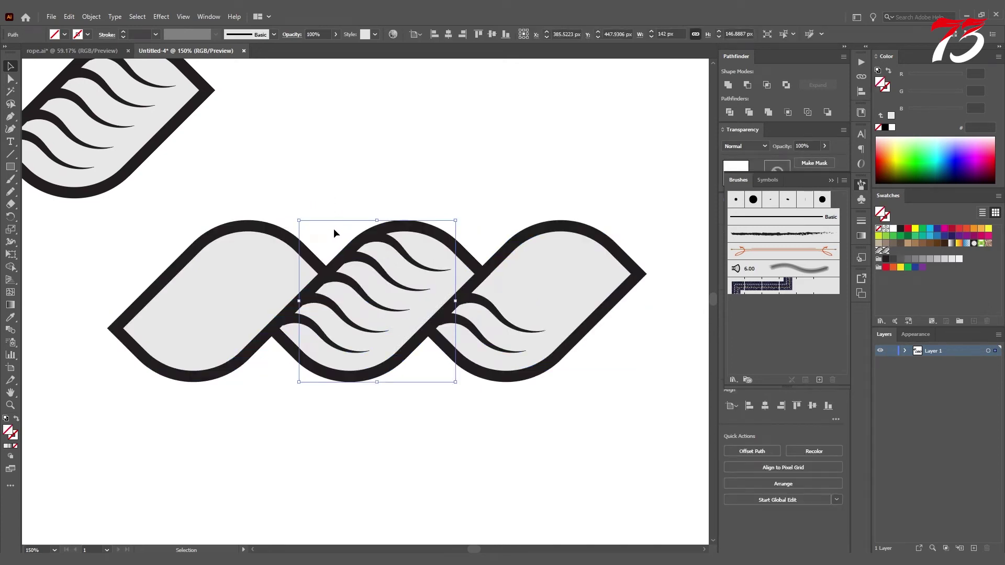
click(918, 229)
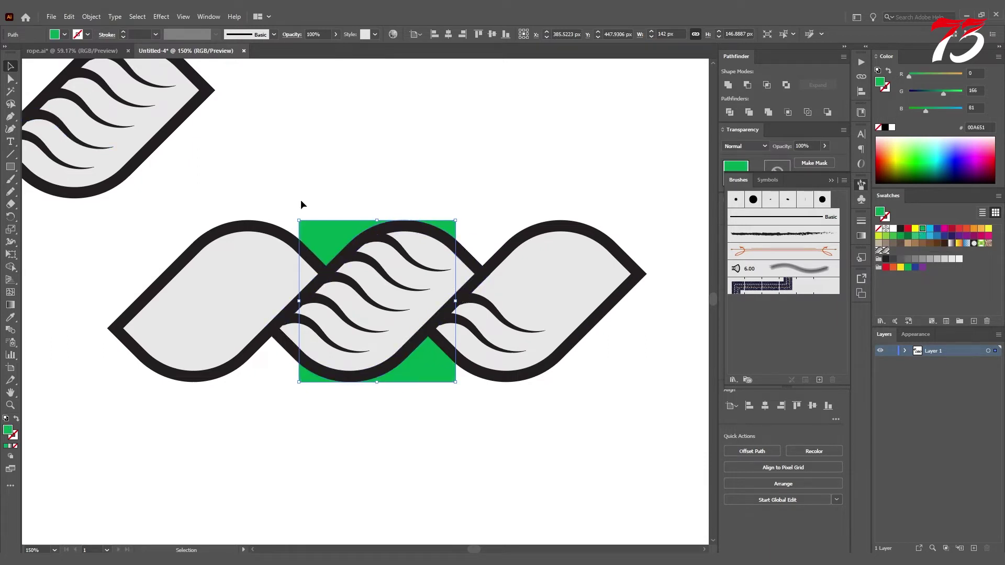
Step: Select all rope pieces and the square, then Shape-Build away fragments right of the square
drag(270, 170, 502, 419)
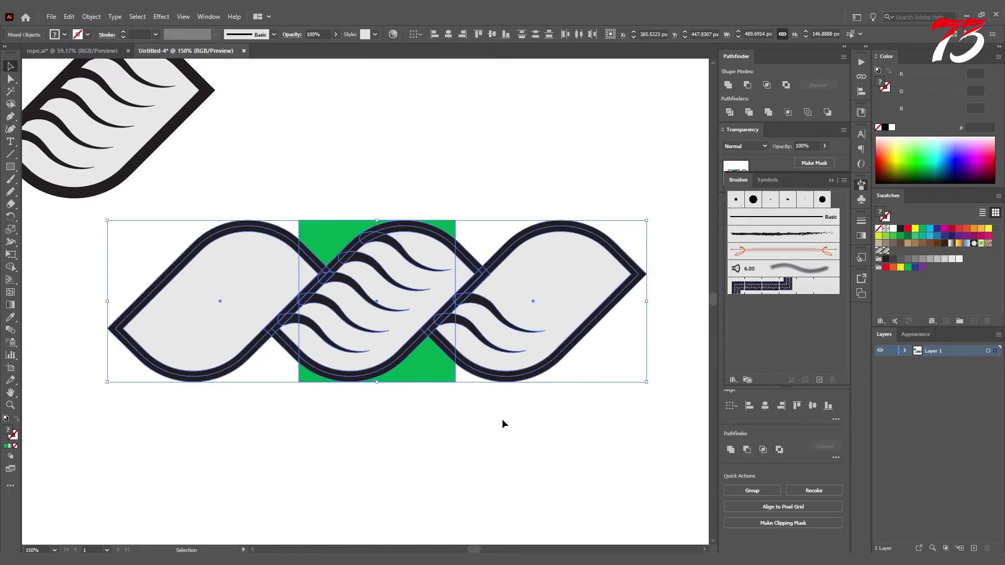
click(12, 269)
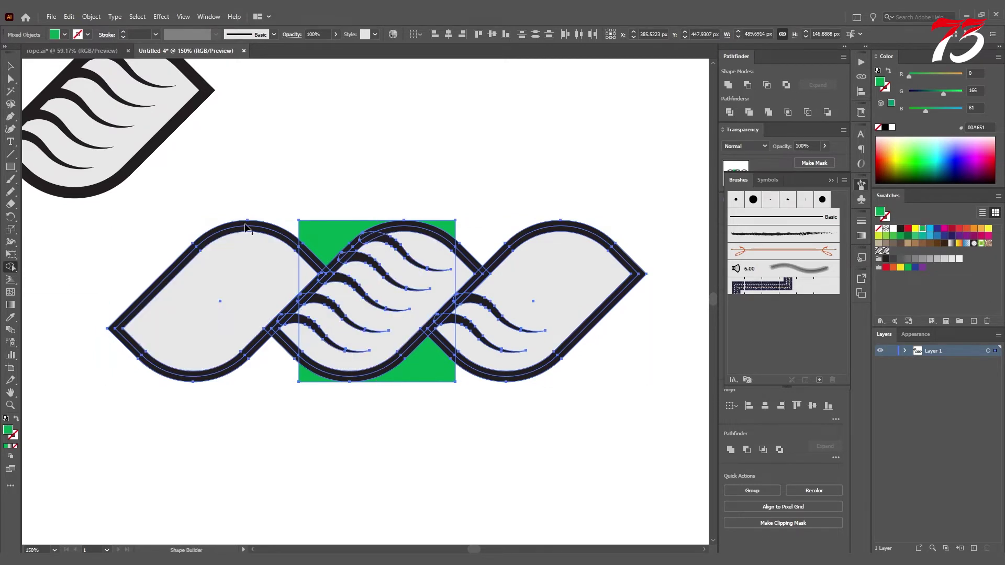
scroll(471, 252, up, 1)
scroll(447, 237, up, 1)
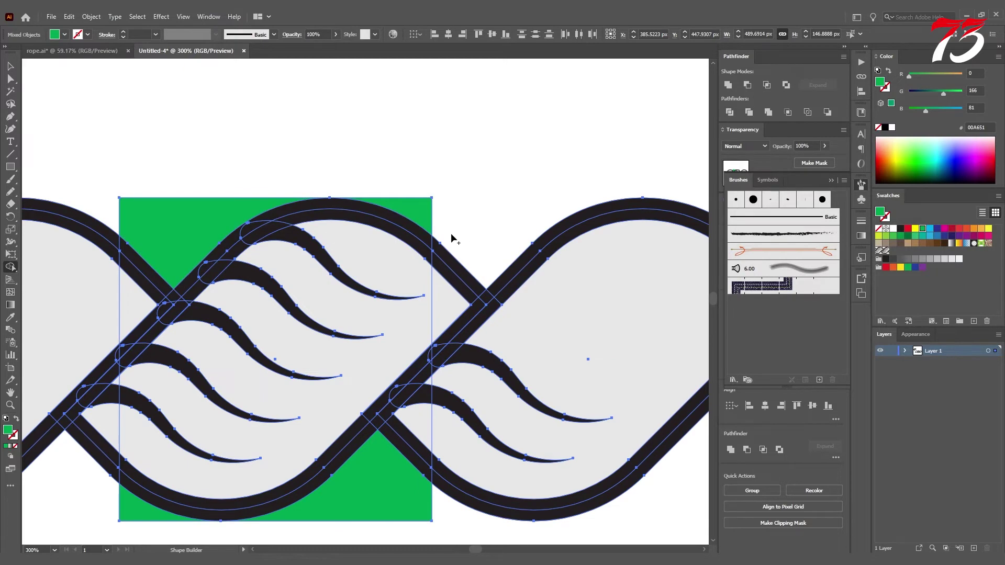
drag(471, 306, 468, 463)
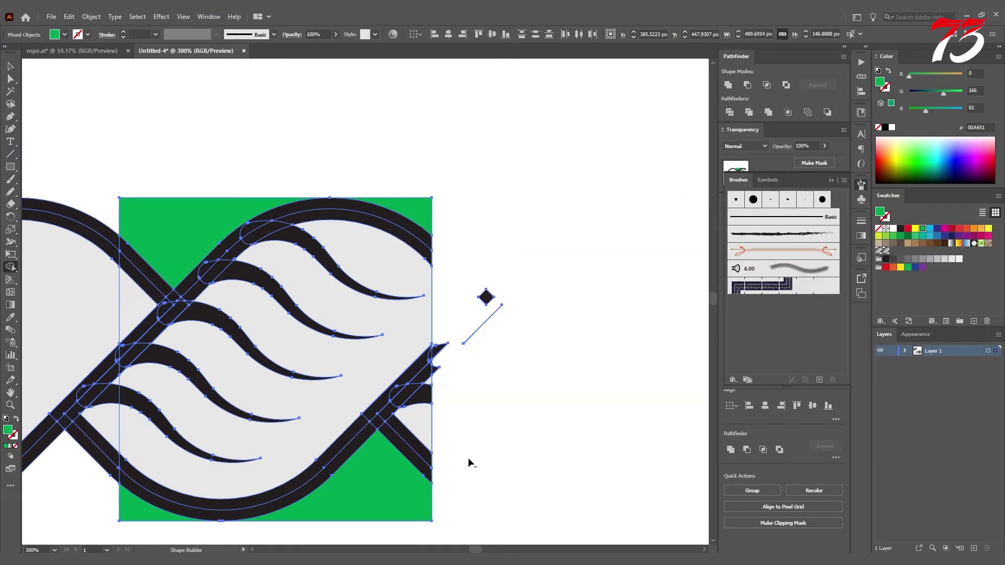
drag(488, 299, 494, 355)
scroll(463, 344, up, 2)
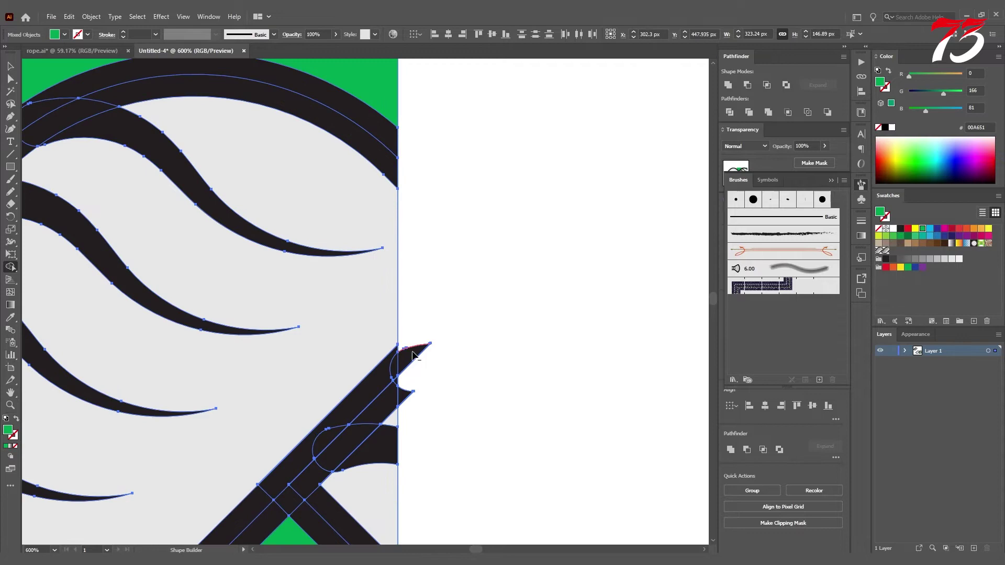
drag(413, 355, 411, 404)
scroll(410, 403, down, 2)
scroll(410, 403, down, 2)
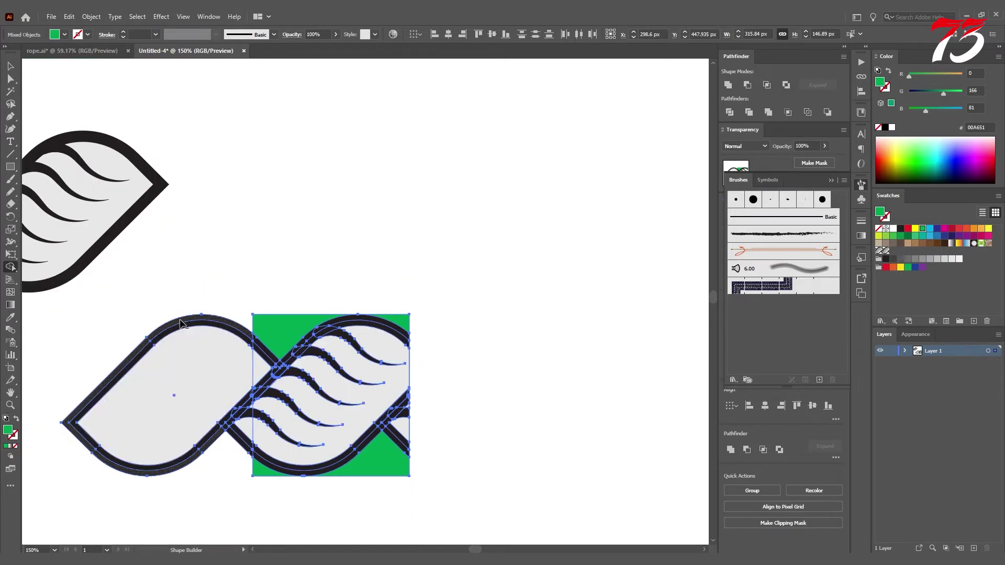
Step: Delete the left leaf, lower-left strip and slivers outside the square's left edge
drag(181, 322, 157, 471)
scroll(227, 424, up, 1)
scroll(228, 424, up, 1)
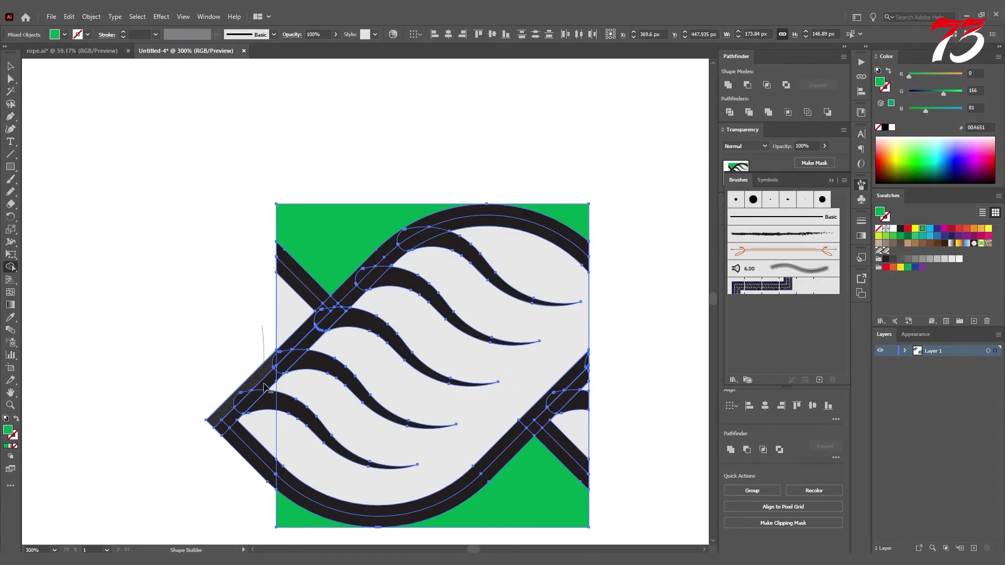
drag(266, 386, 254, 498)
scroll(263, 438, up, 2)
drag(208, 387, 156, 421)
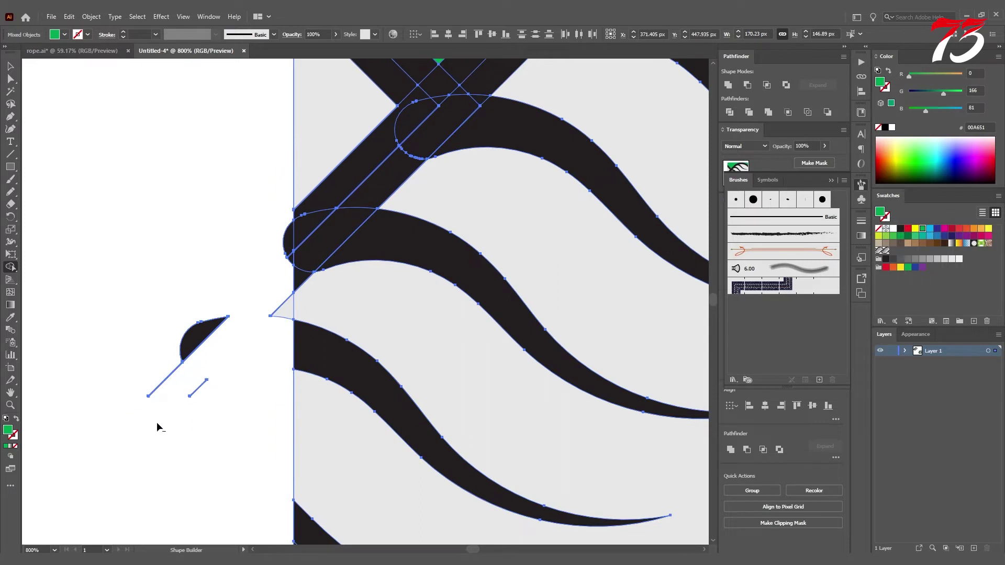
mouse_move(179, 340)
mouse_down()
mouse_move(191, 391)
mouse_move(202, 396)
mouse_up()
scroll(276, 312, up, 1)
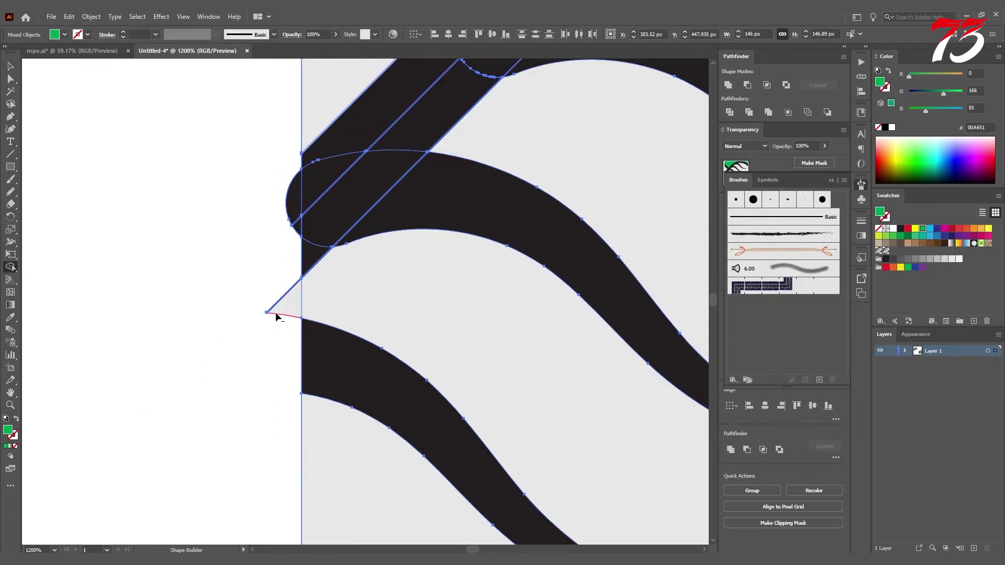
drag(286, 312, 280, 245)
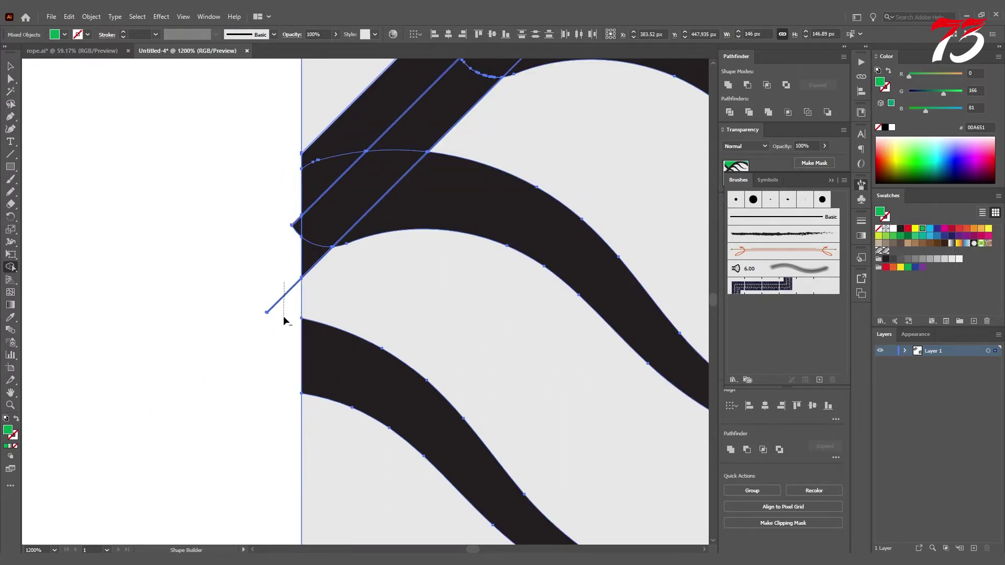
drag(283, 316, 283, 266)
scroll(283, 265, up, 1)
drag(305, 223, 303, 213)
scroll(299, 186, down, 1)
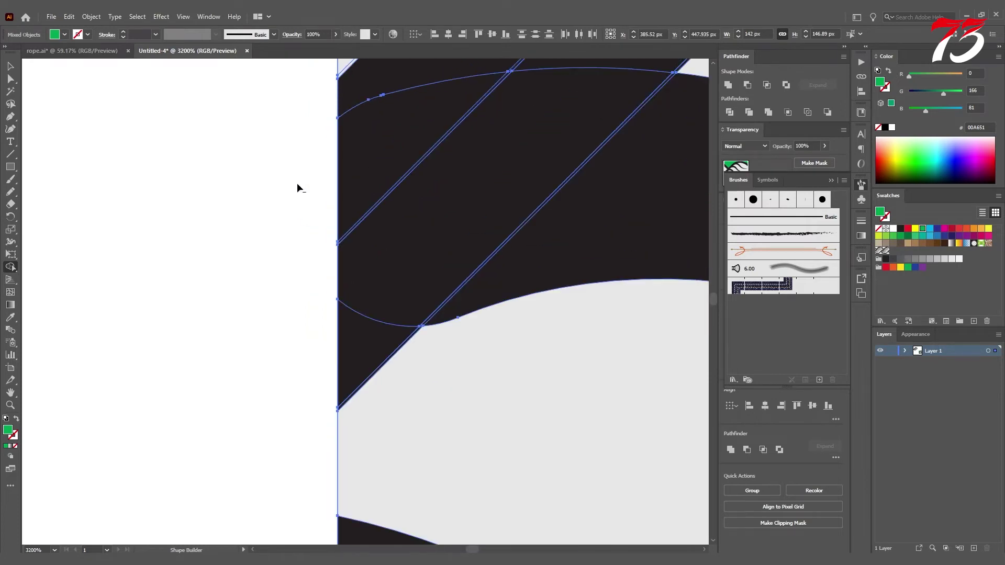
scroll(297, 187, down, 2)
scroll(297, 188, down, 2)
scroll(297, 192, down, 1)
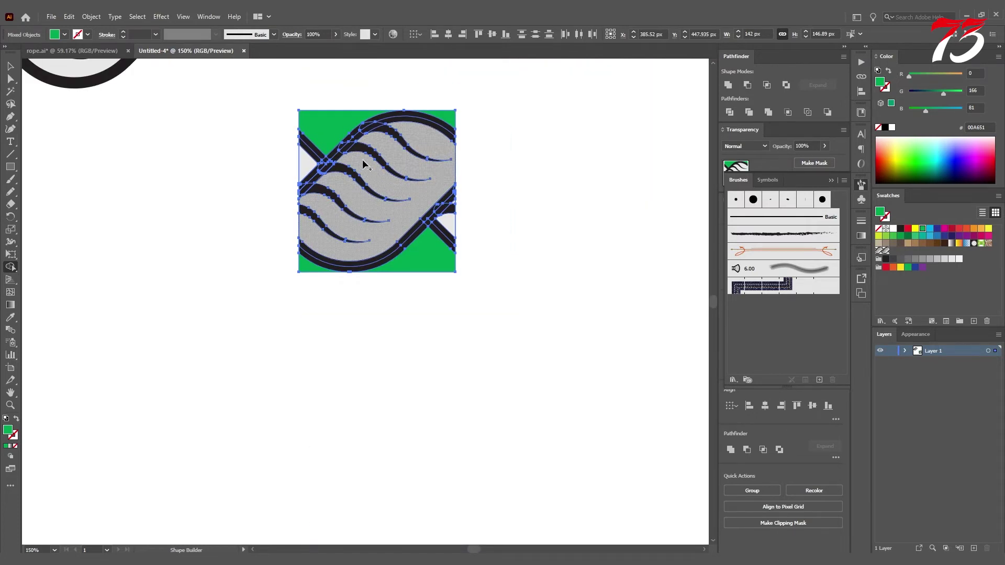
scroll(370, 165, down, 1)
Step: Pull the green square away from the rope tile and delete it
key(v)
click(476, 224)
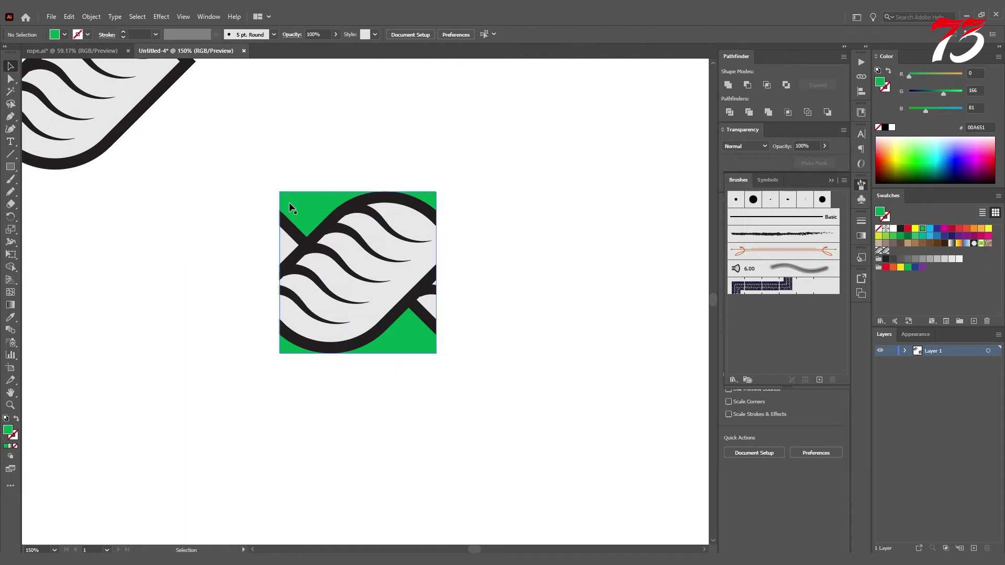
mouse_move(289, 202)
mouse_down()
mouse_move(182, 197)
mouse_move(195, 200)
mouse_up()
key(Delete)
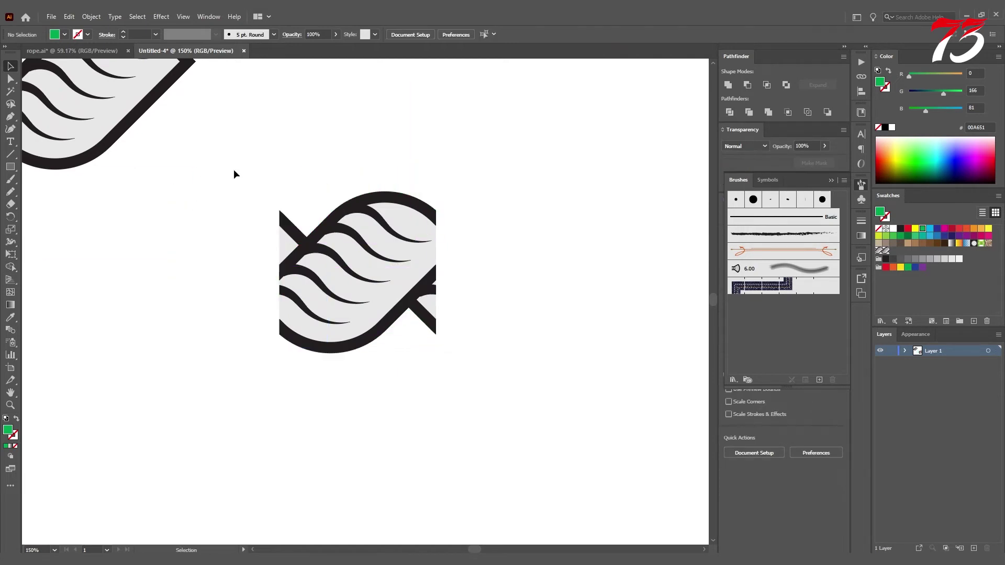
Step: Select the trimmed rope tile and look for the Brushes panel
drag(232, 143, 481, 395)
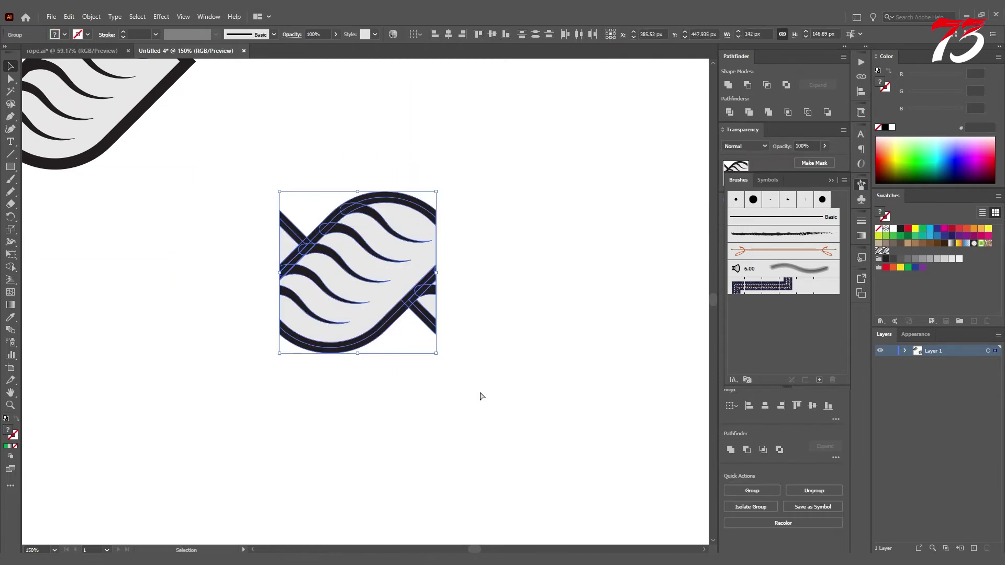
key(a)
key(v)
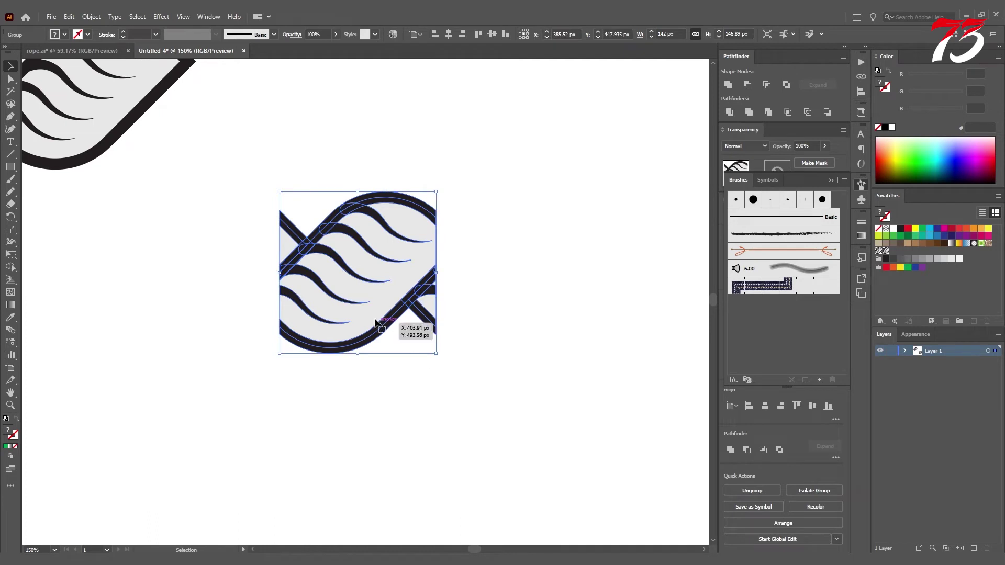
click(862, 186)
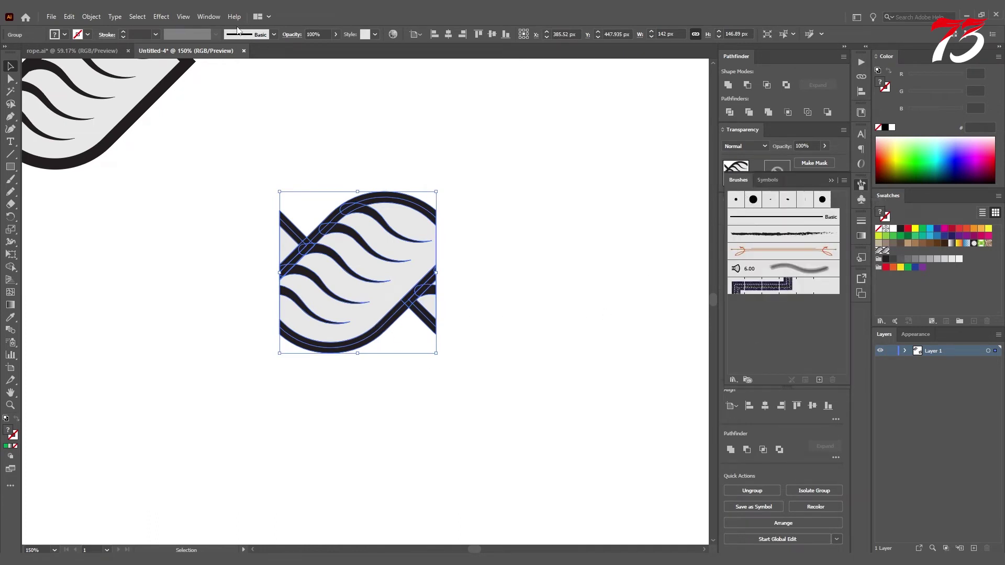
click(210, 18)
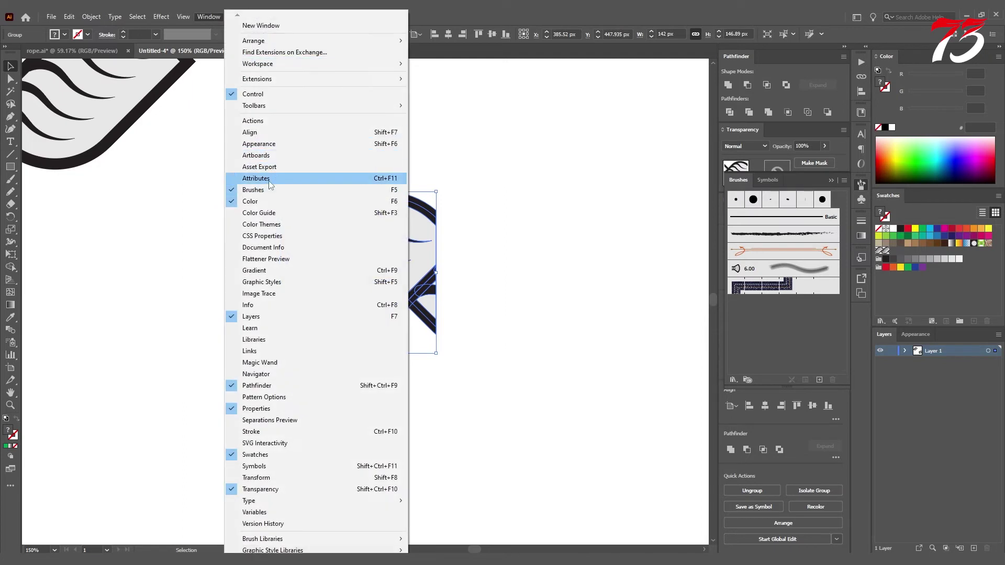
click(862, 191)
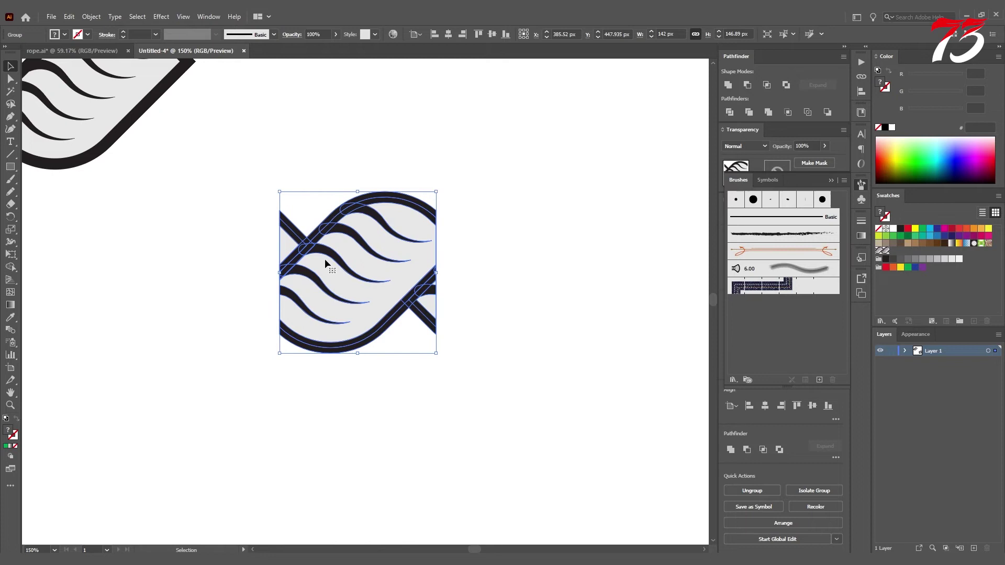
Step: Drag the rope tile into Brushes and create a new Pattern Brush from it
drag(324, 258, 764, 335)
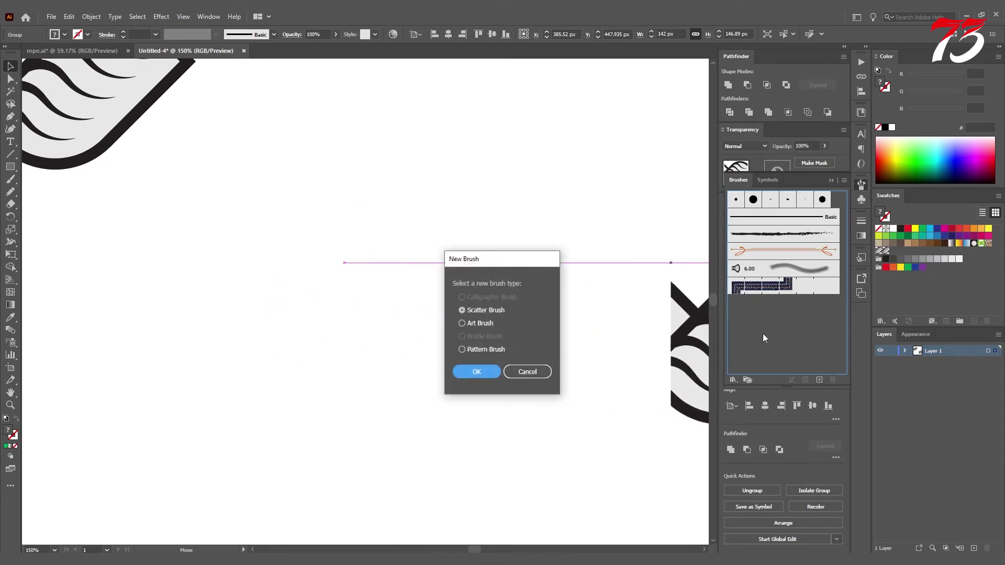
click(461, 350)
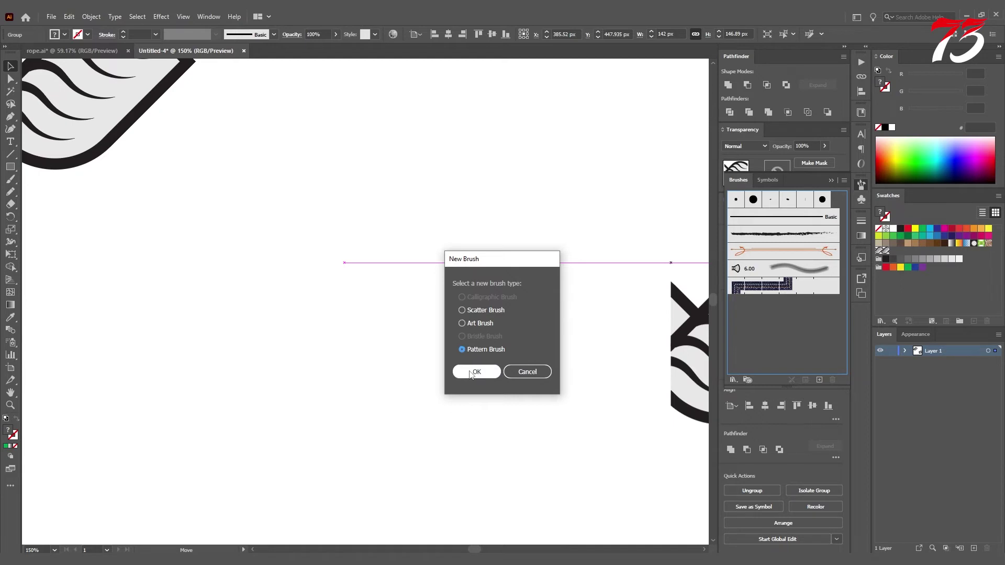
click(470, 373)
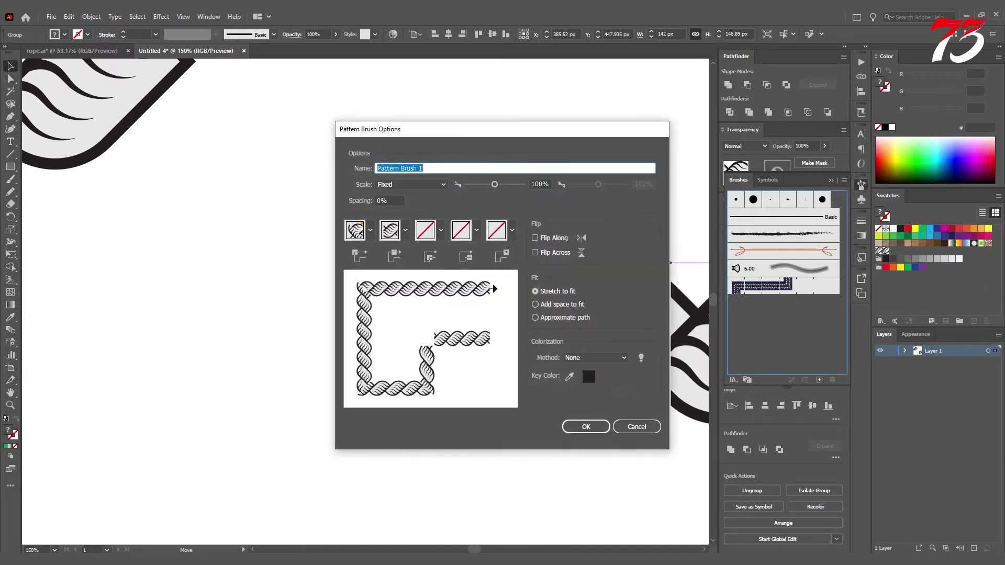
Step: Set outer corners Auto-Sliced, side Original, inner corners Auto-Between, and save the brush
click(369, 231)
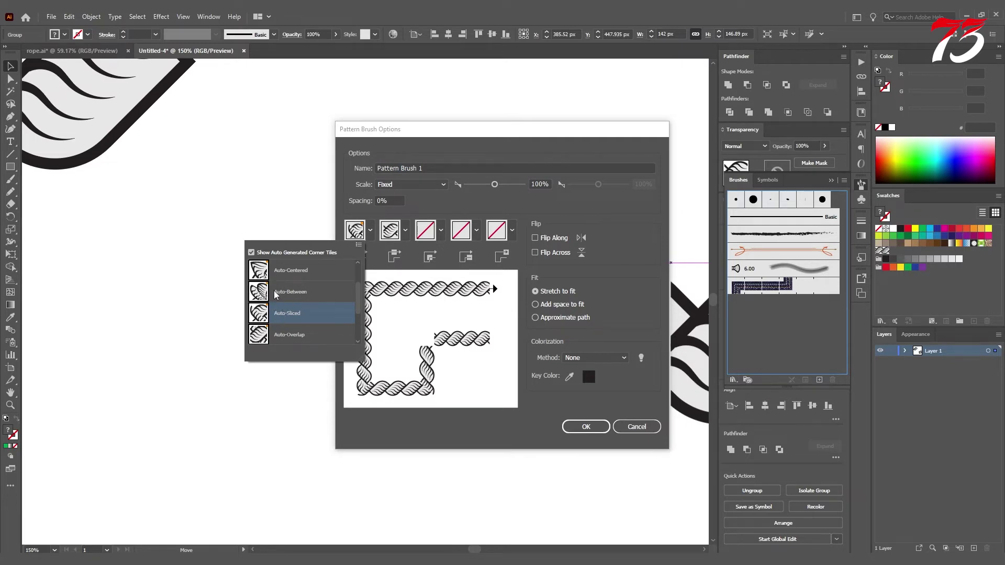
click(286, 313)
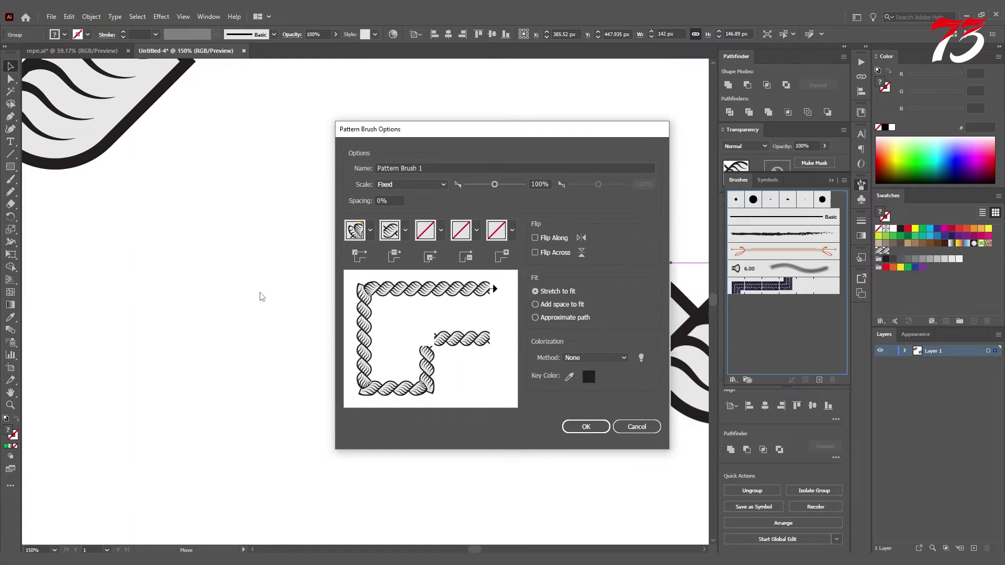
click(405, 230)
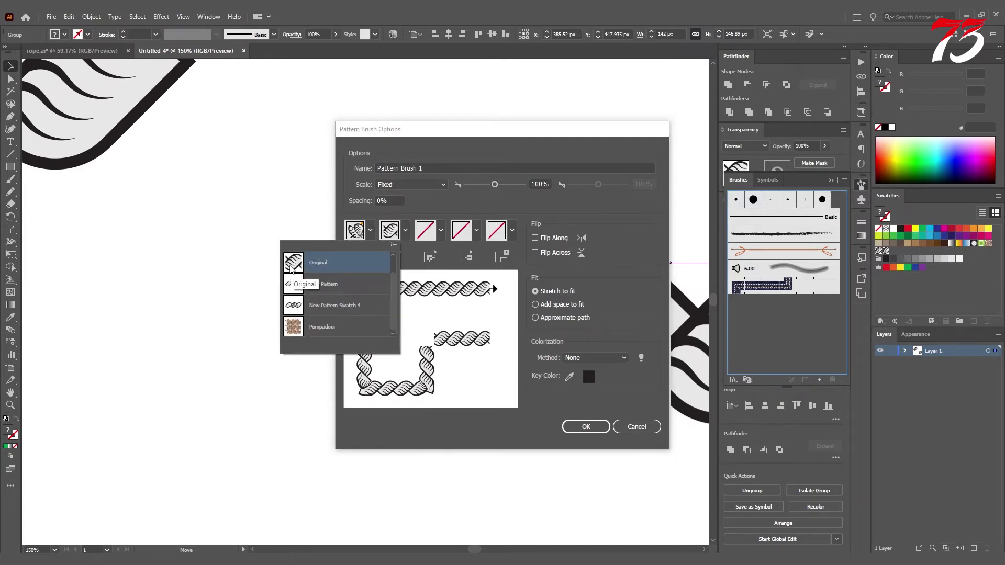
click(291, 266)
click(441, 229)
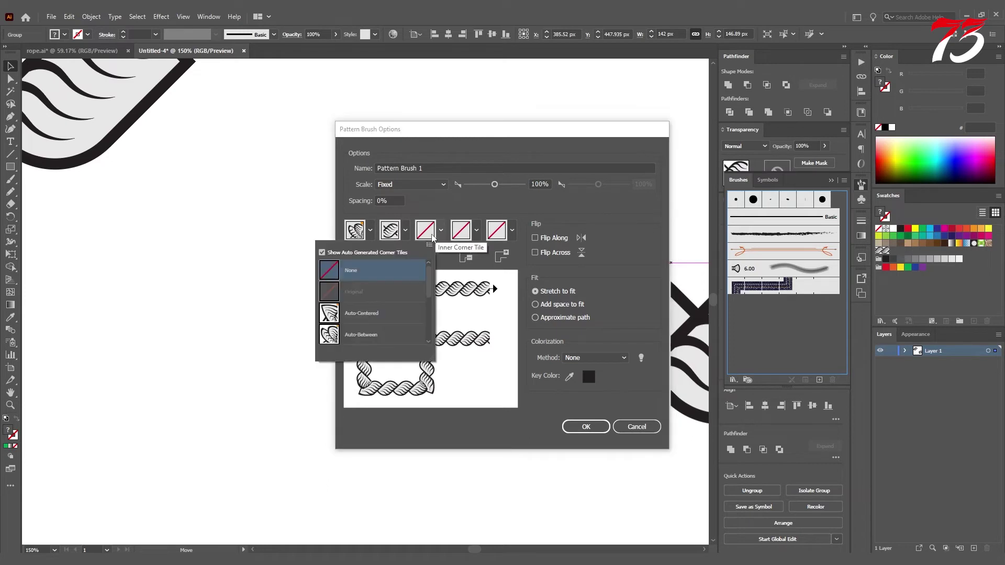
click(333, 337)
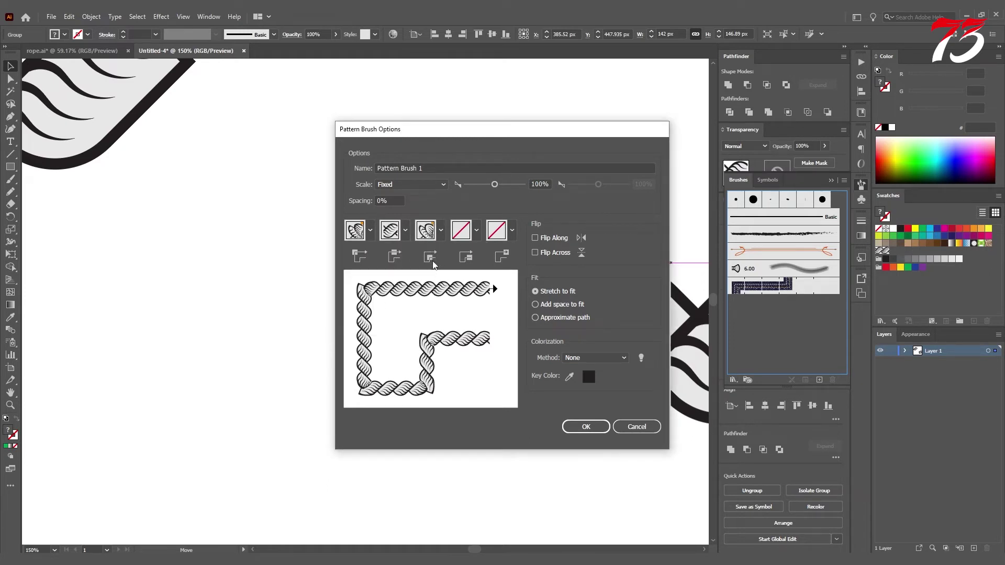
click(435, 235)
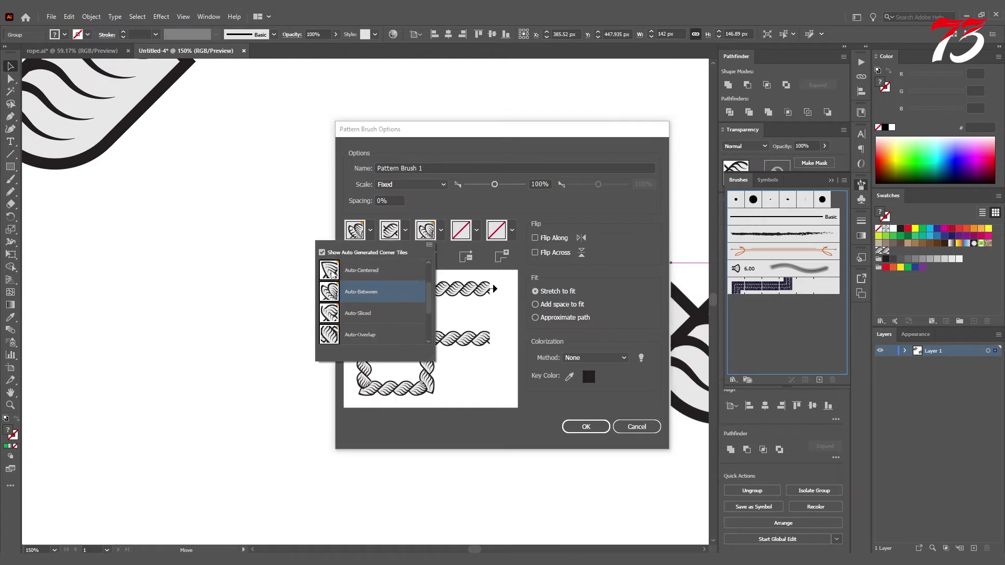
click(333, 275)
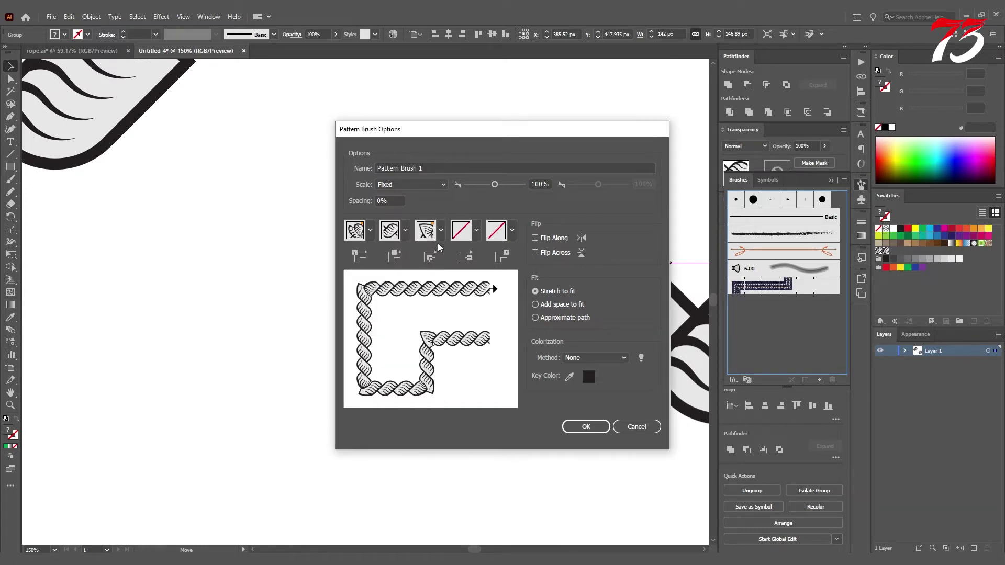
click(584, 427)
alt+scroll(314, 285, down, 1)
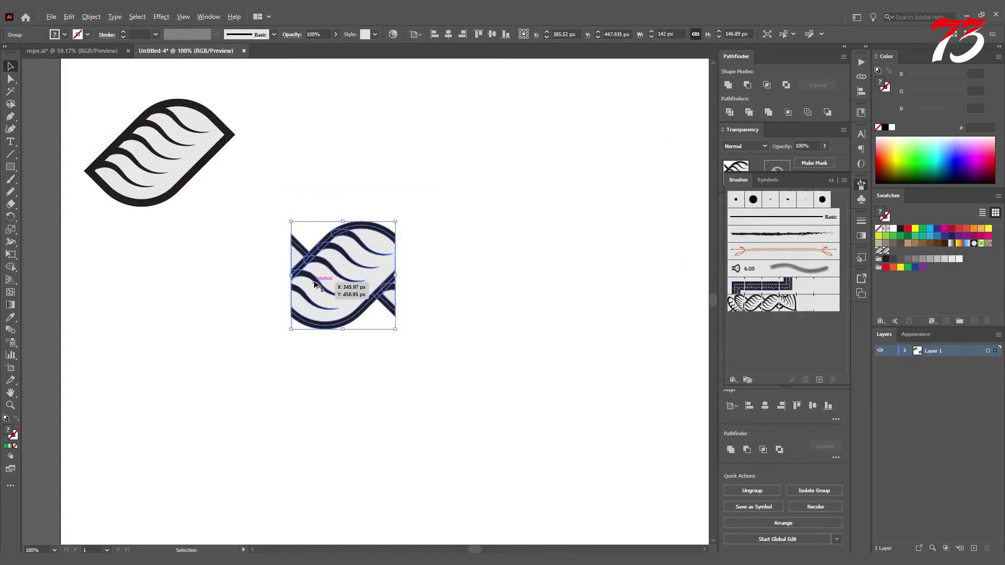
alt+scroll(315, 284, down, 1)
Step: Move the rope tile and leaf up together, then clear the selection
mouse_move(315, 284)
mouse_down()
mouse_move(304, 203)
mouse_move(251, 120)
mouse_up()
shift+click(248, 195)
alt+scroll(385, 307, up, 1)
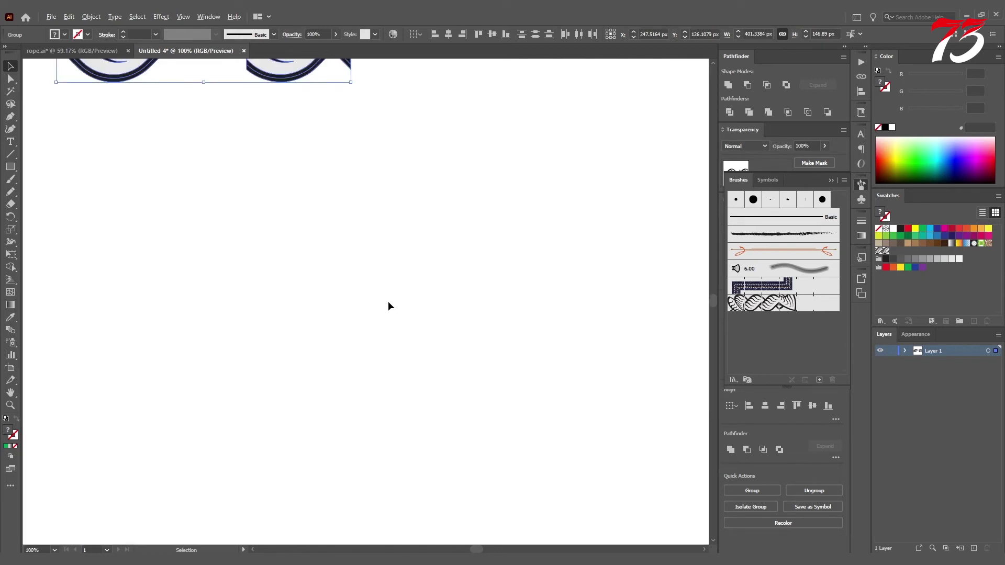
scroll(333, 301, up, 1)
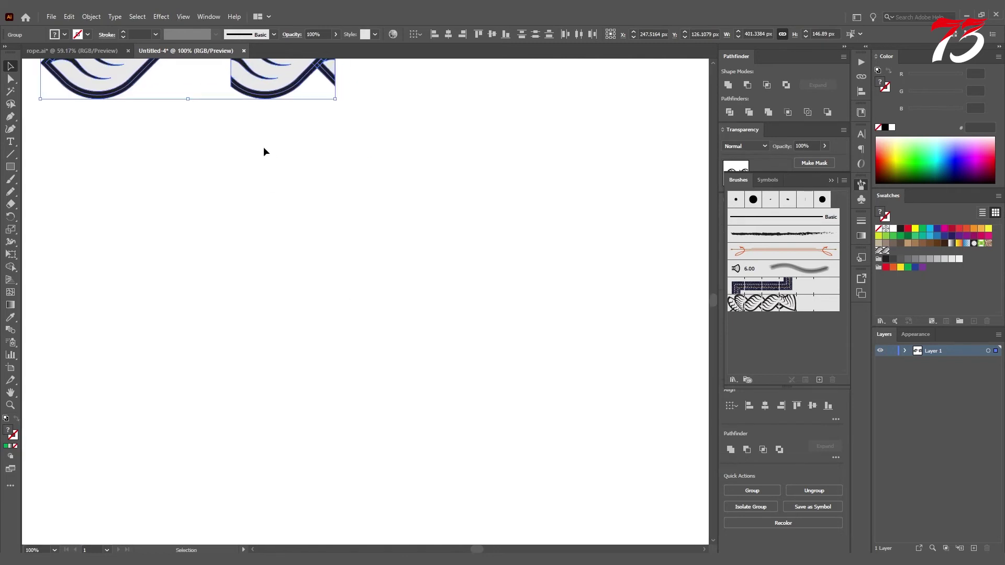
key(ctrl+shift+a)
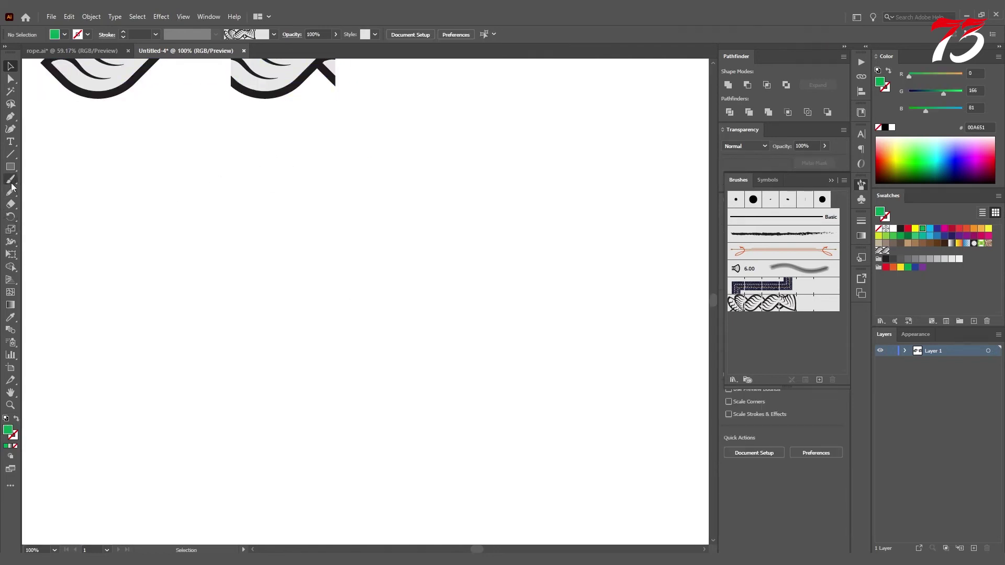
Step: Paint a long horizontal rope stroke with Pattern Brush 1
click(10, 180)
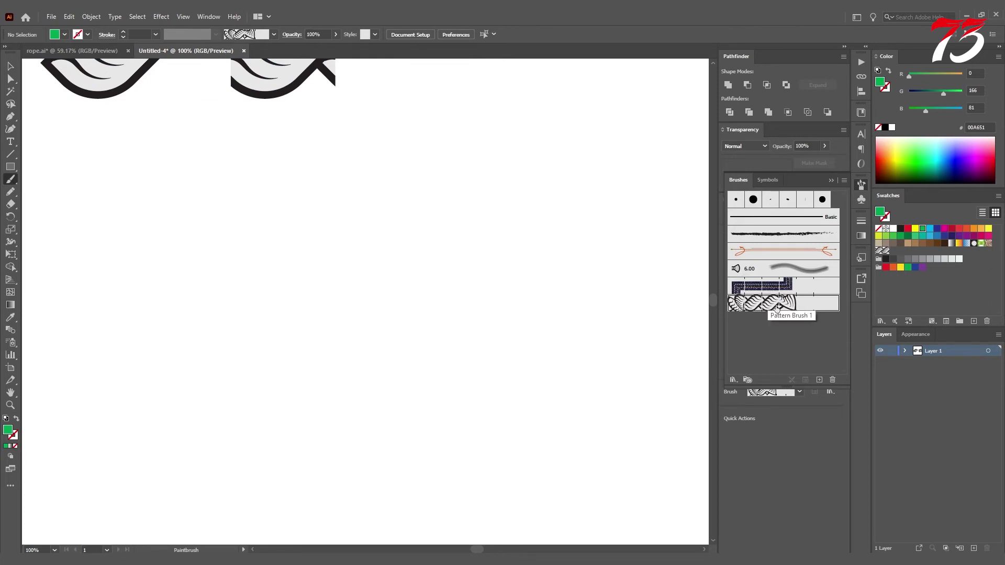
click(775, 306)
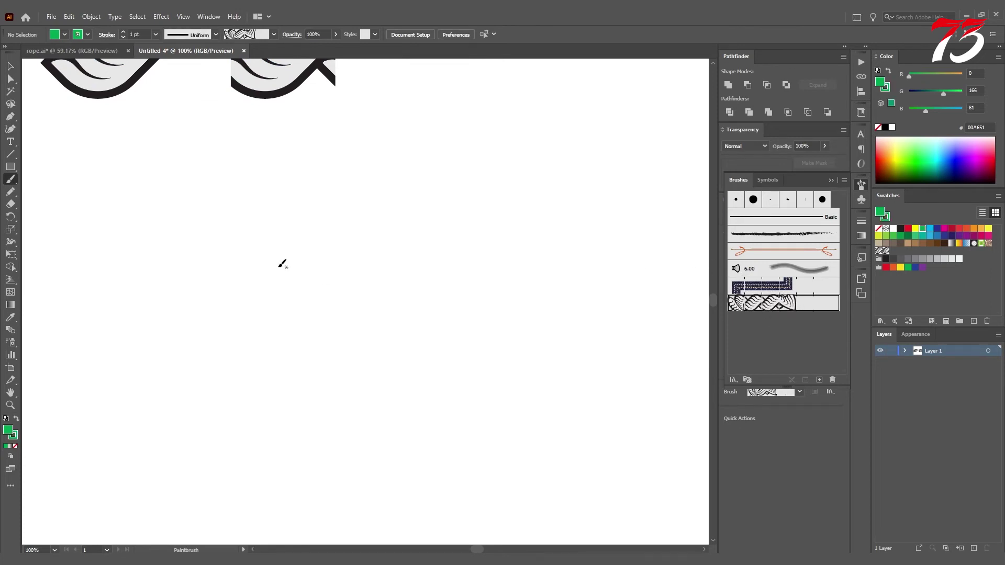
drag(102, 310, 581, 299)
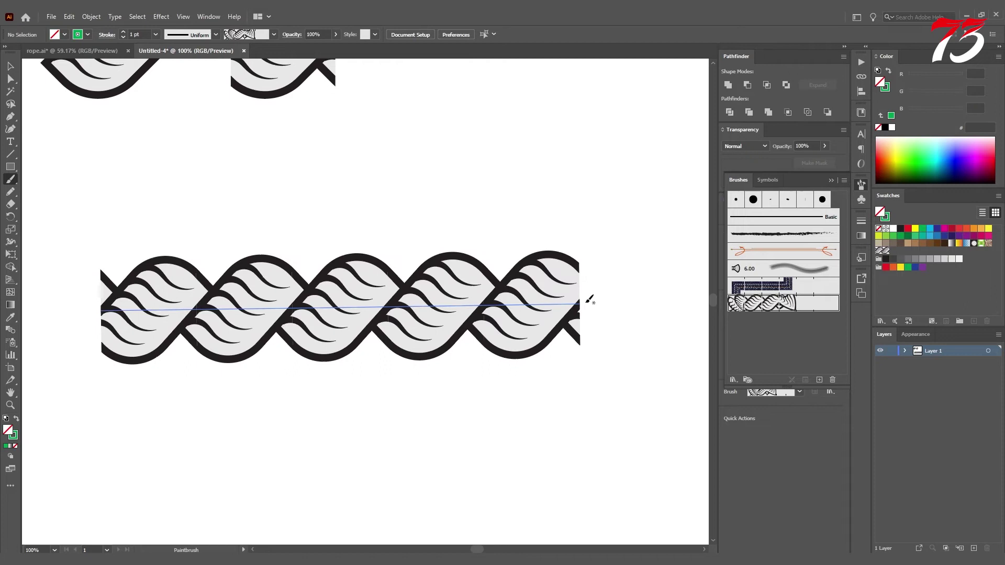
scroll(457, 302, down, 1)
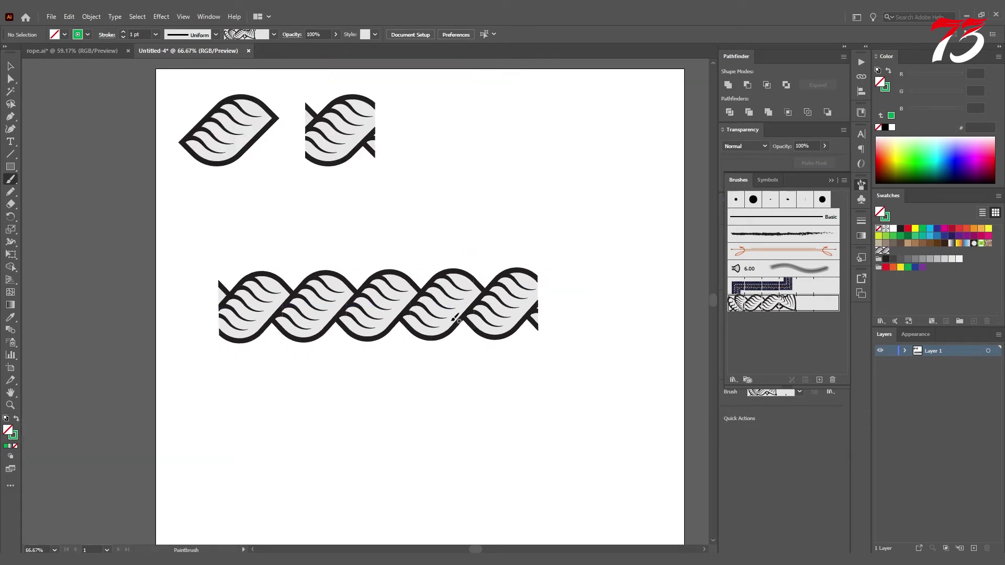
scroll(457, 317, up, 1)
key(v)
scroll(340, 291, down, 1)
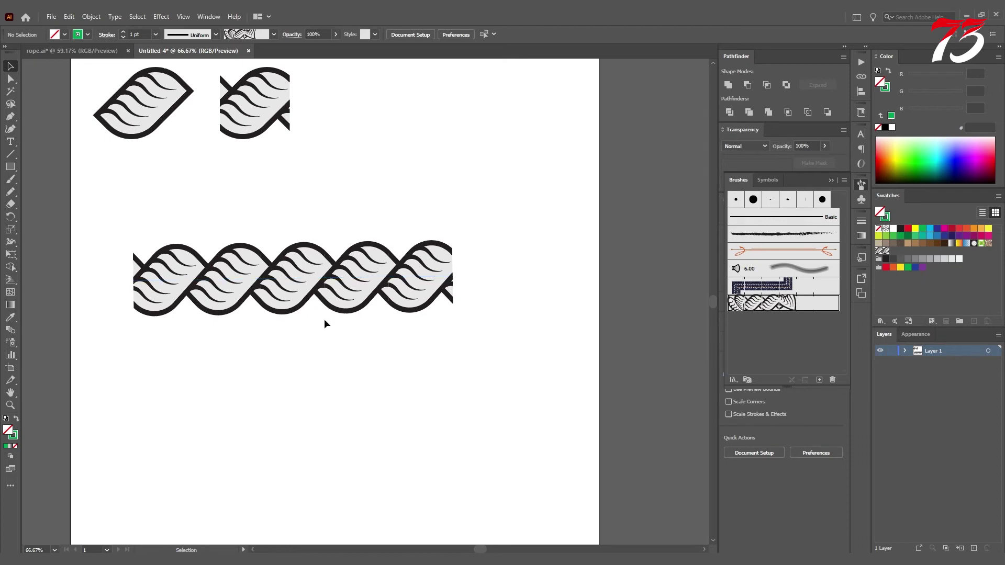
Step: In rope.ai, select the ROPE artwork and drag it lower on the page
key(ctrl+Tab)
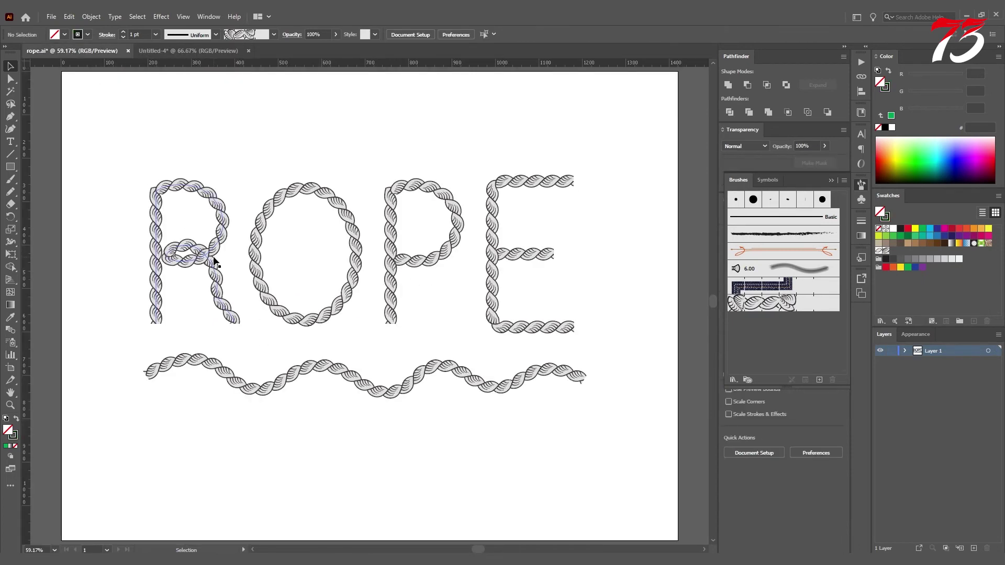
scroll(383, 271, down, 1)
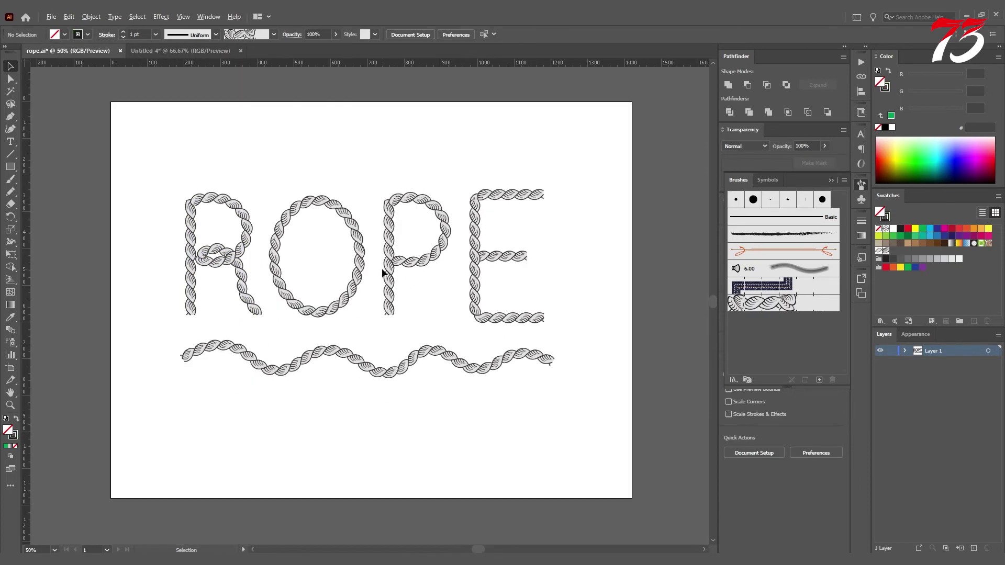
drag(188, 182, 404, 346)
drag(404, 292, 389, 360)
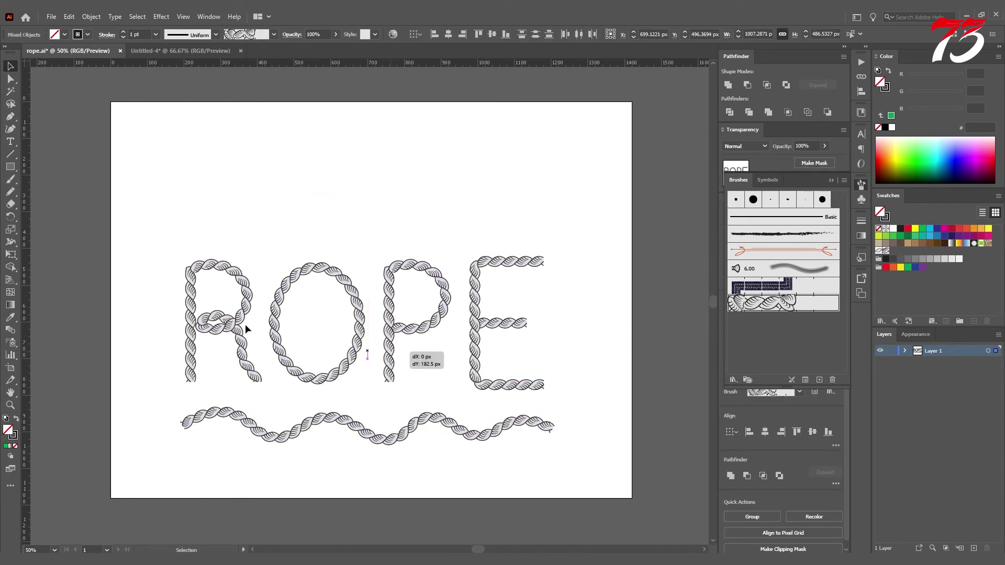
Step: Pen-draw an R with a straight stem, curved bowl and diagonal leg above ROPE
click(249, 231)
alt+scroll(191, 288, up, 1)
key(p)
scroll(194, 238, up, 1)
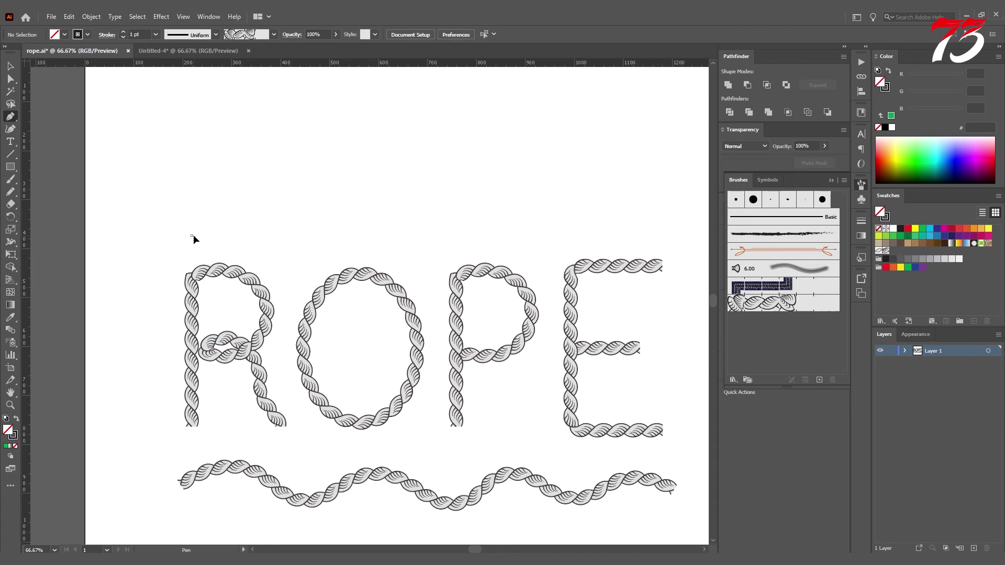
click(192, 235)
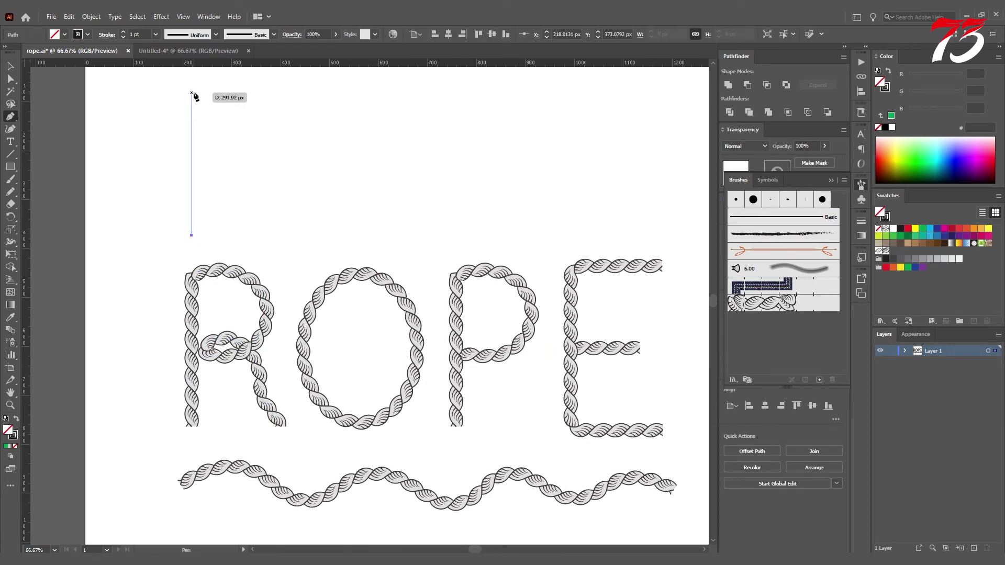
click(192, 93)
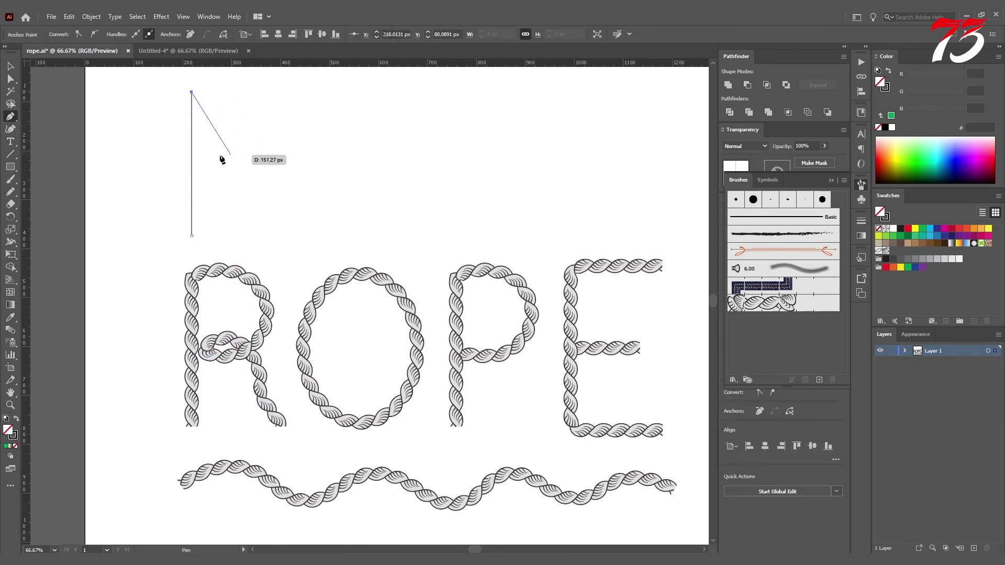
drag(258, 126, 254, 163)
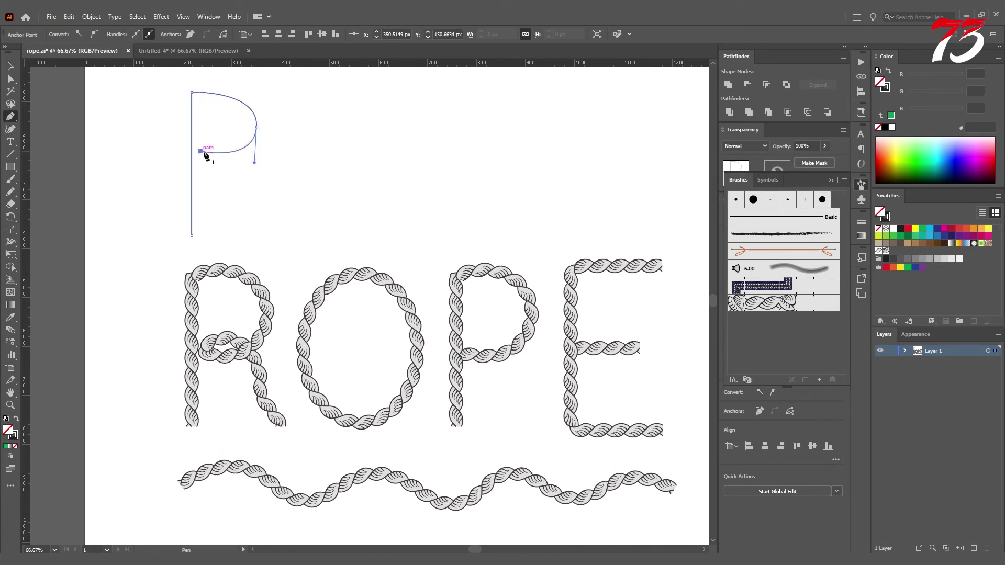
click(202, 152)
drag(253, 194, 277, 255)
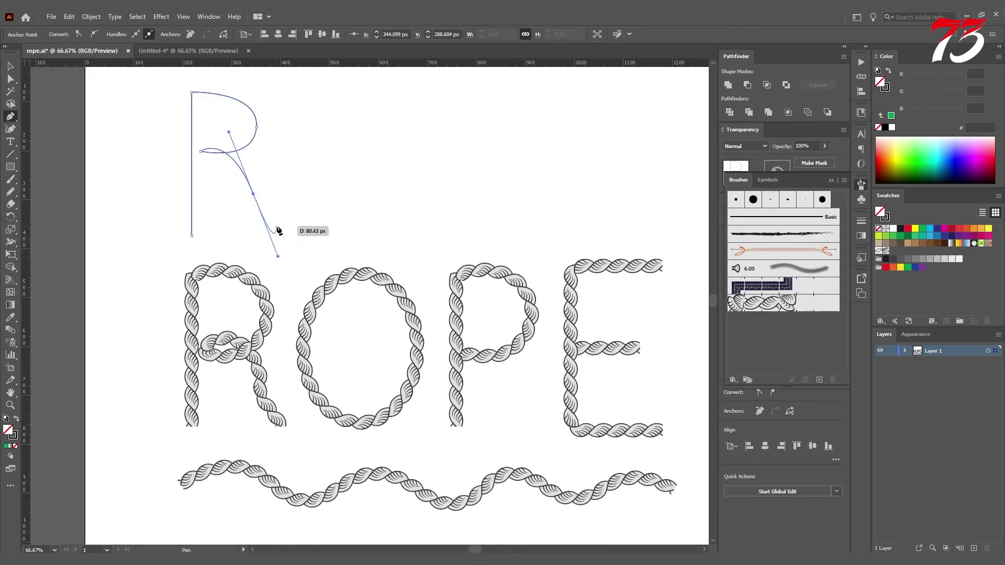
mouse_move(269, 228)
mouse_down()
mouse_move(295, 227)
mouse_move(273, 247)
mouse_up()
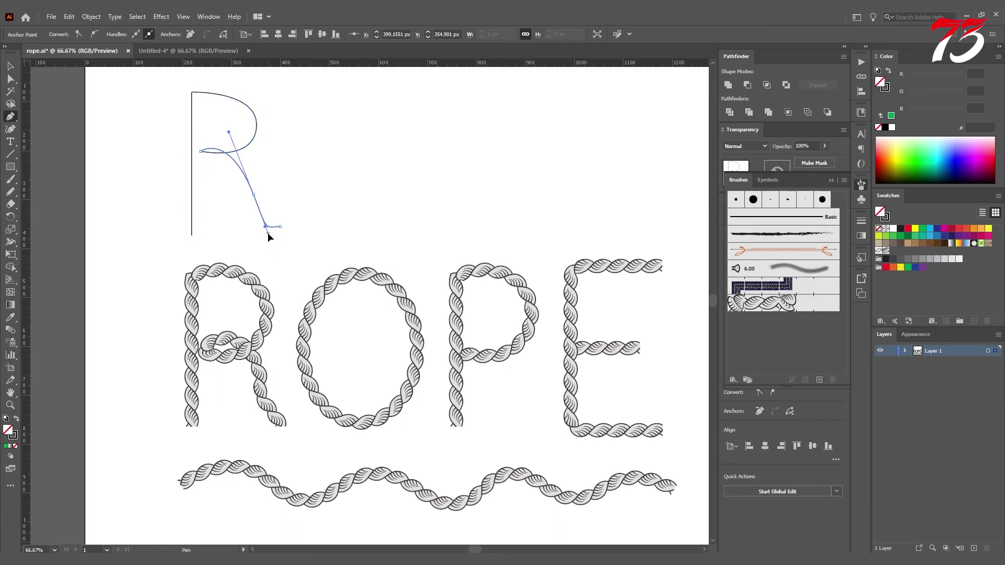
key(ctrl+shift+a)
key(v)
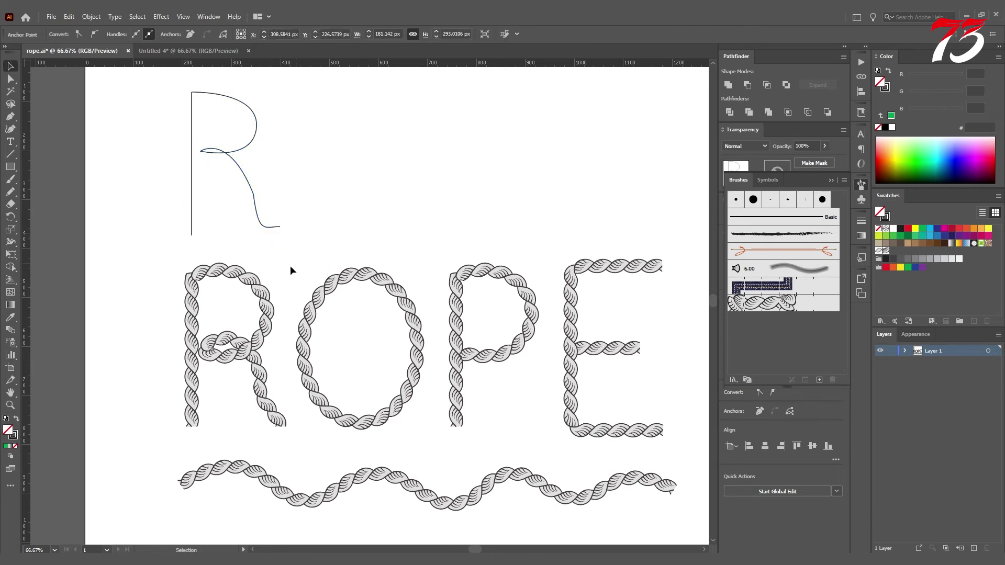
Step: Ungroup the ROPE letters
click(228, 313)
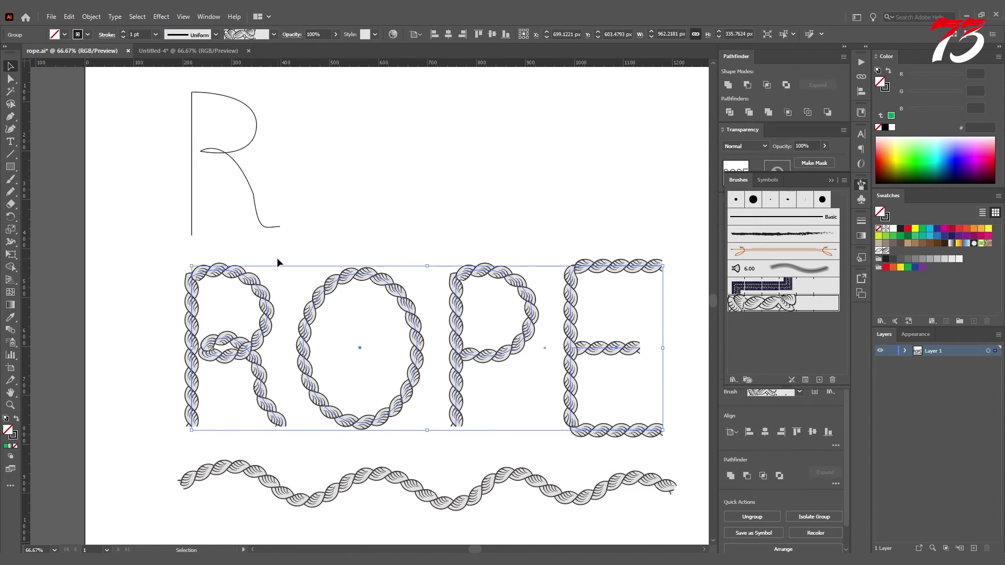
right_click(278, 258)
click(333, 343)
click(276, 287)
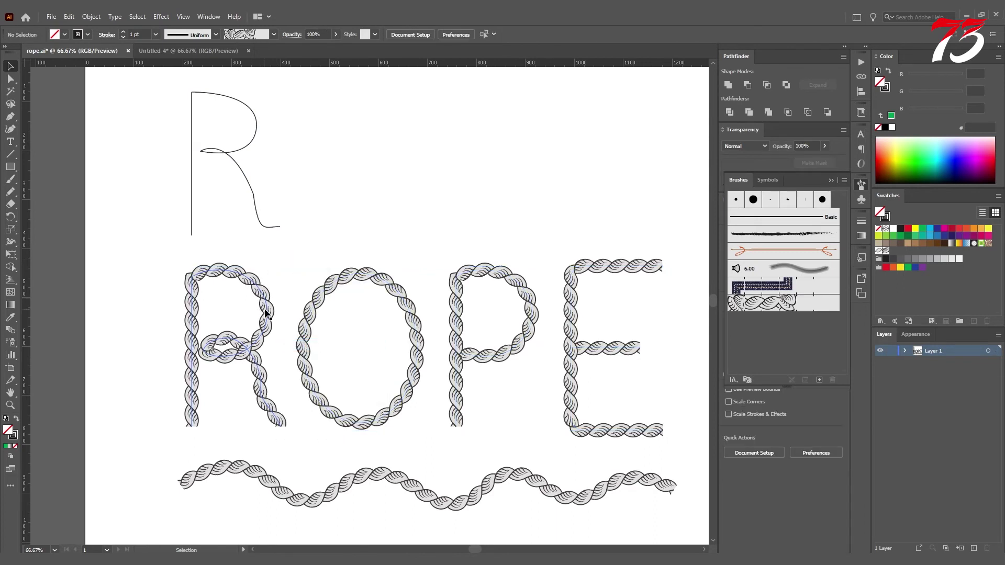
Step: Alt-drag a copy of the R up beside the hand-drawn R with a basic stroke
drag(264, 313, 392, 119)
click(757, 222)
click(517, 182)
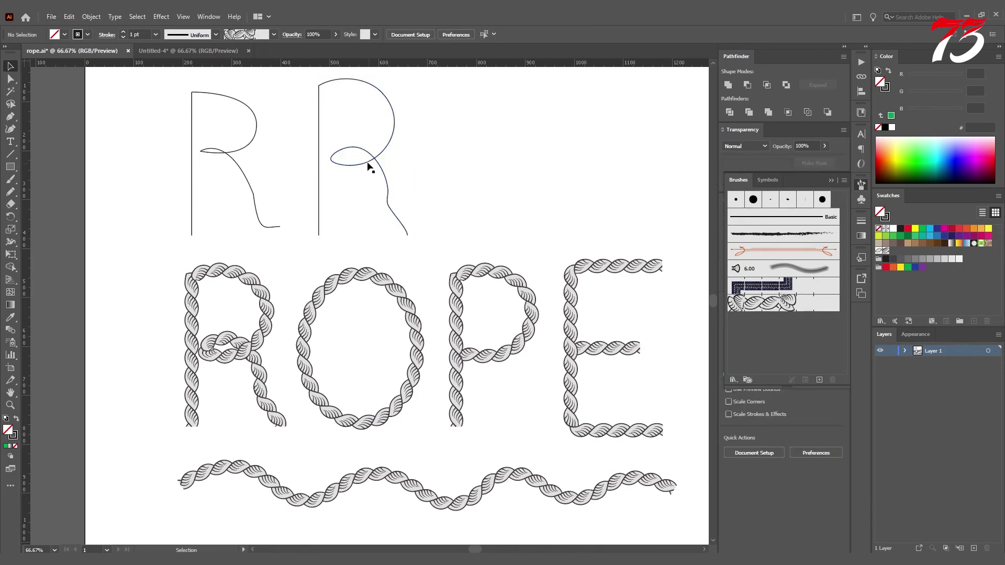
scroll(366, 162, up, 2)
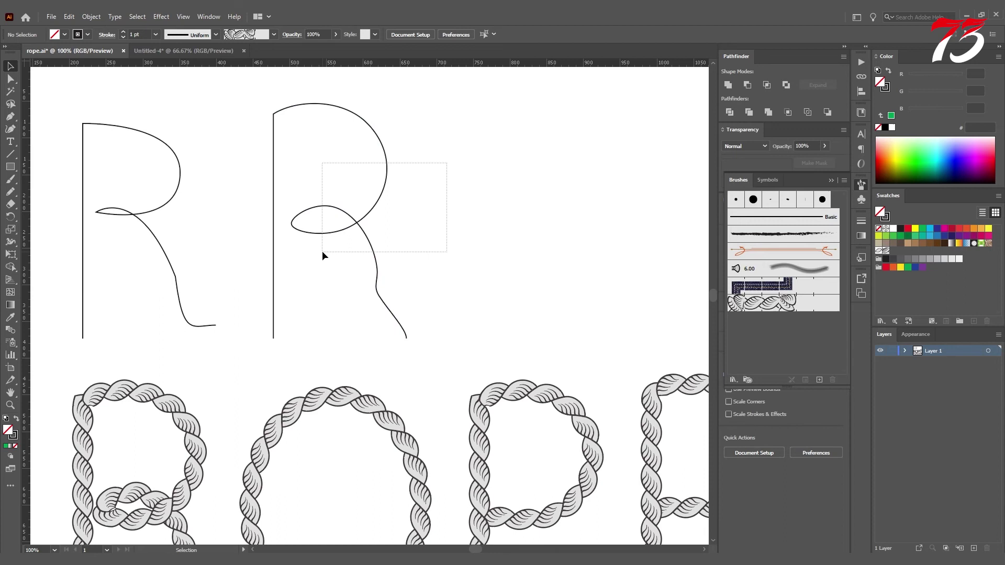
Step: Apply the rope pattern brush to the top R copy and zoom out to view all letters
drag(447, 165, 323, 251)
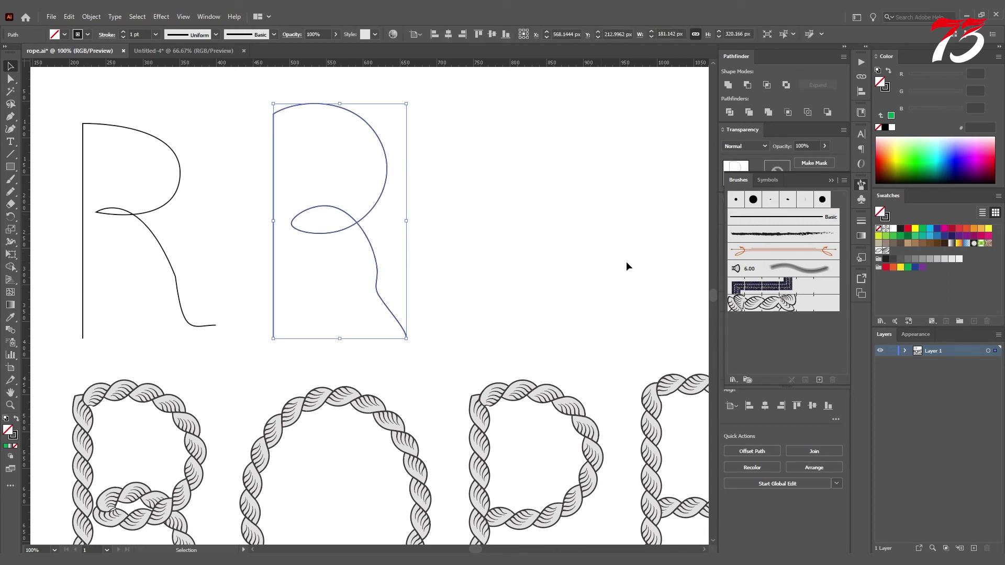
click(747, 304)
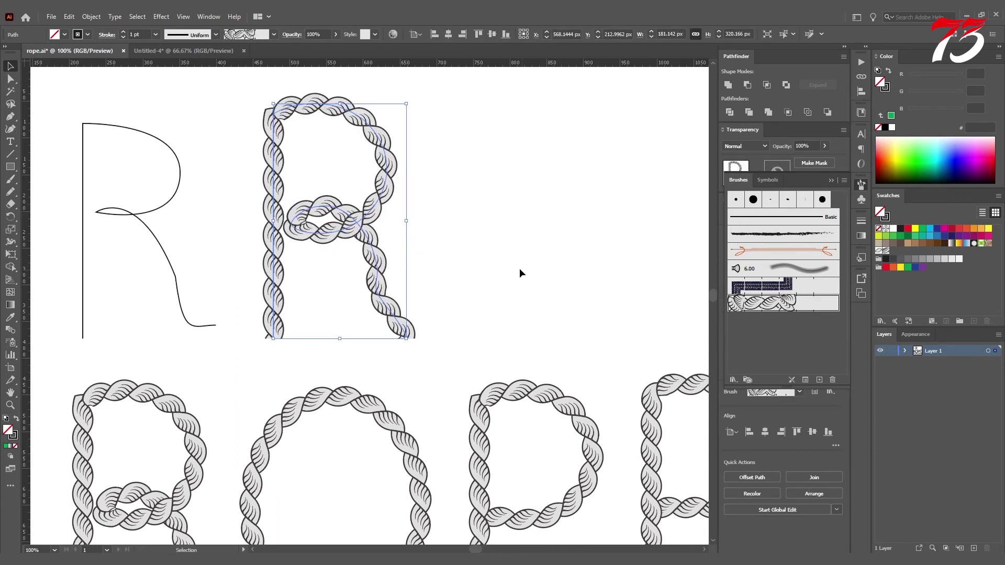
click(450, 258)
key(ctrl+minus)
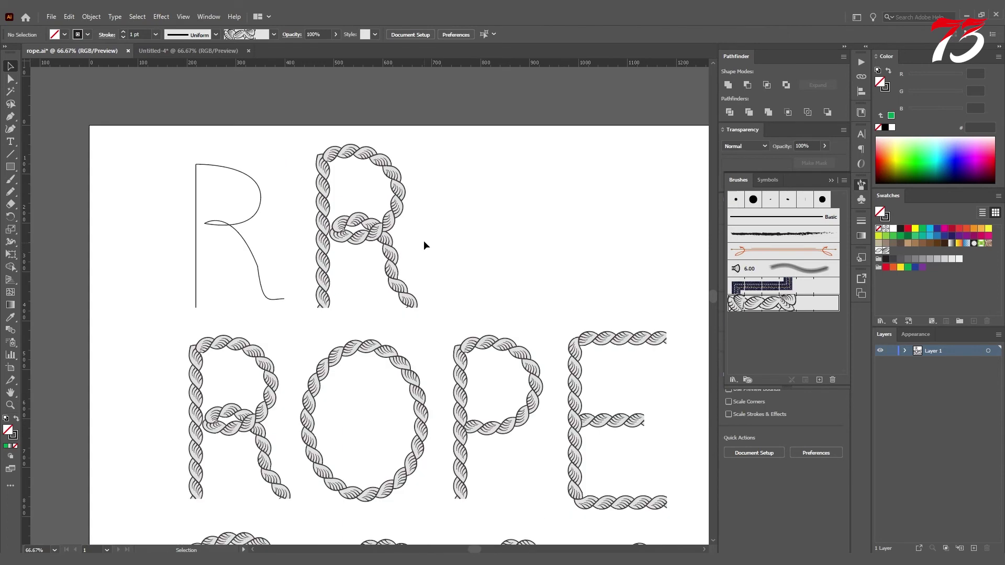
drag(423, 240, 330, 226)
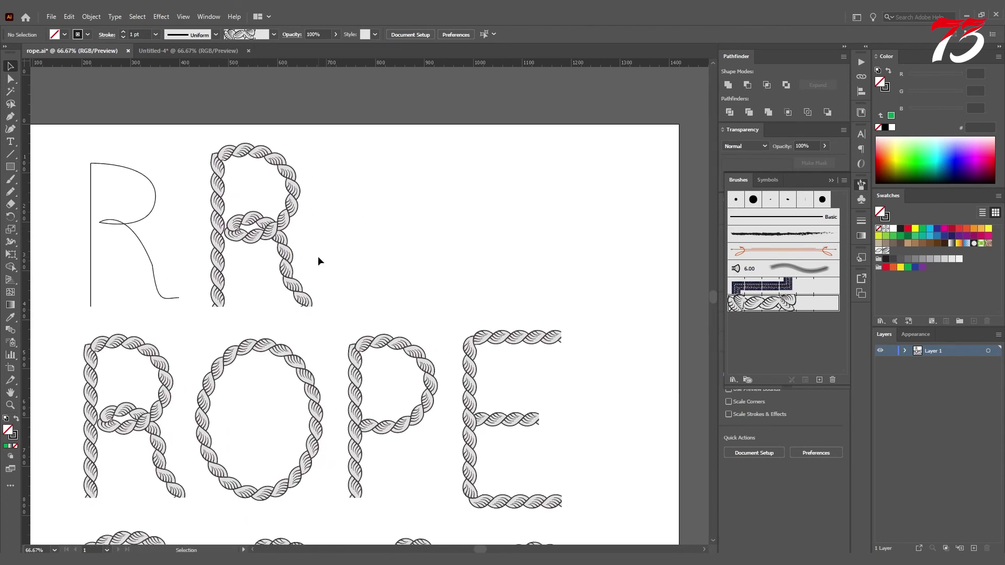
alt+scroll(317, 256, down, 1)
alt+scroll(290, 263, up, 1)
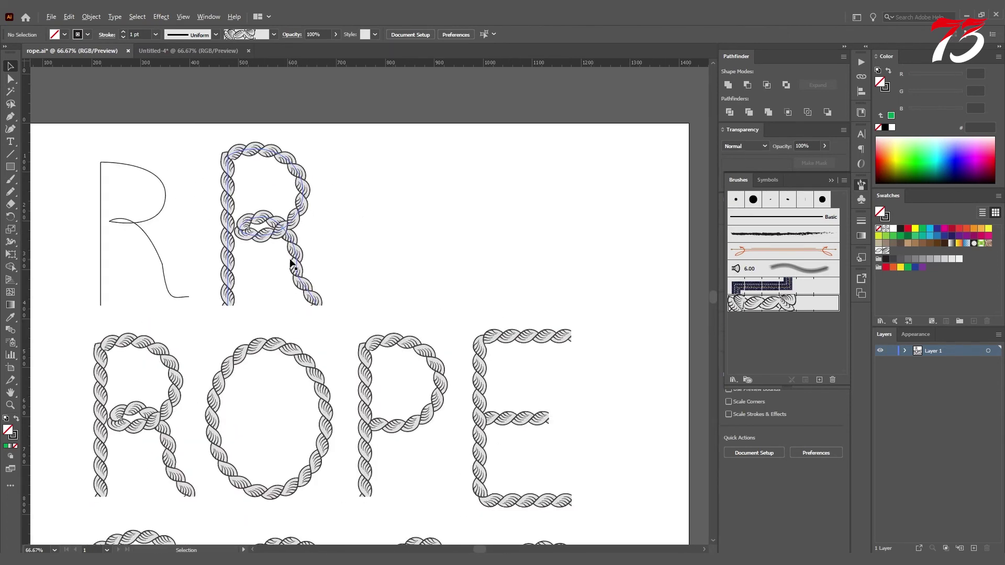
alt+scroll(289, 264, down, 1)
alt+scroll(396, 343, up, 1)
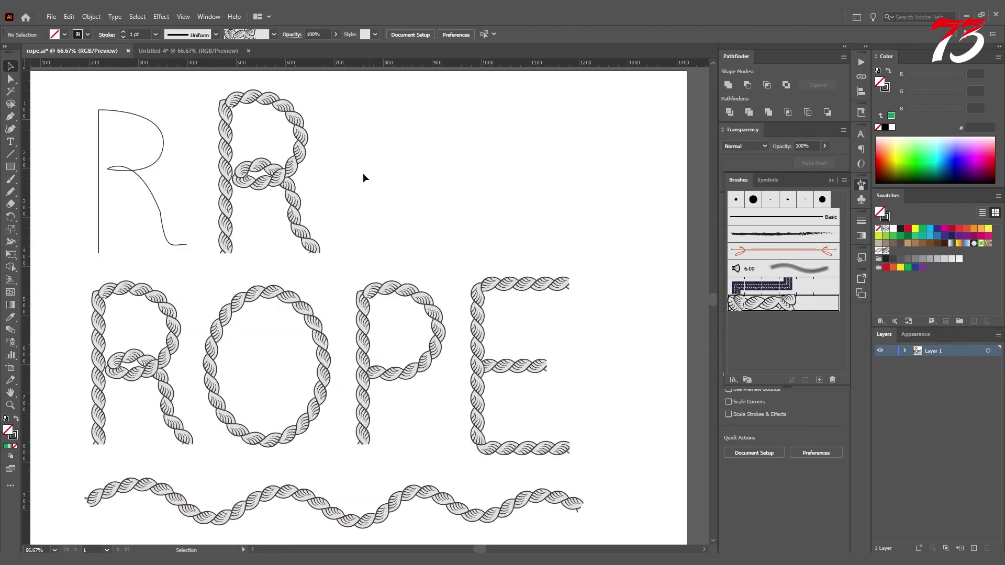
click(274, 222)
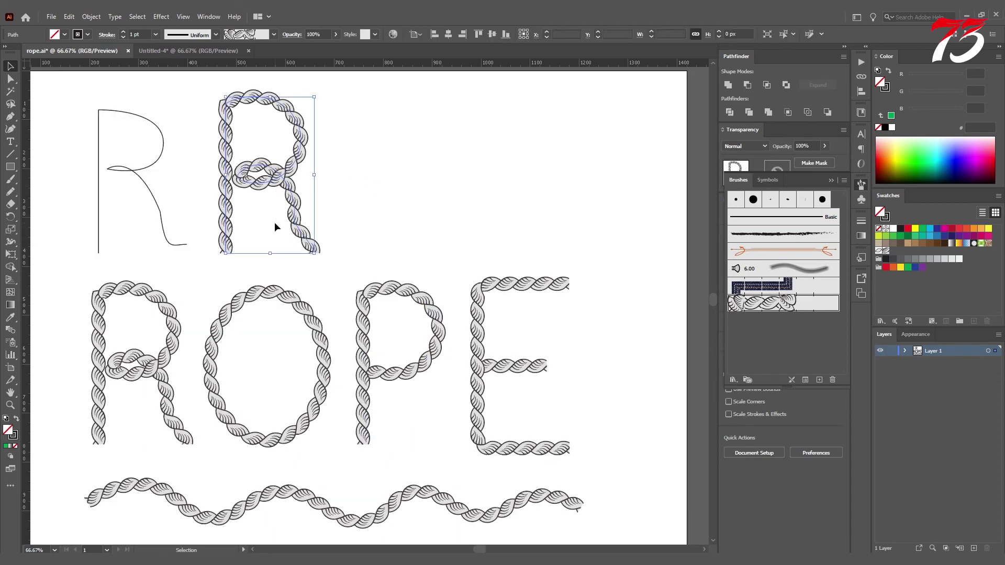
Step: Try and undo a yellow fill, then give the top R's rope stroke cyan
click(914, 230)
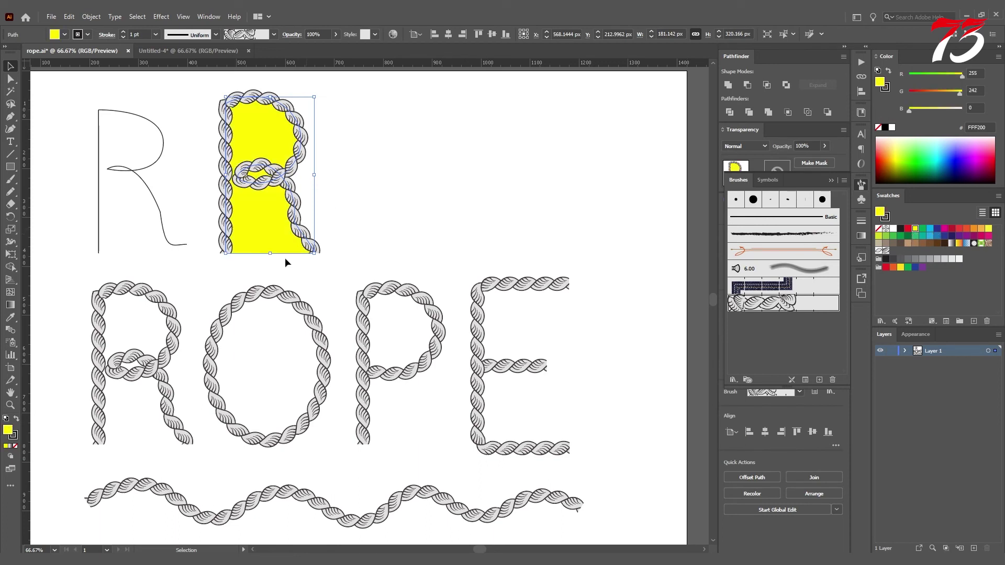
key(ctrl+z)
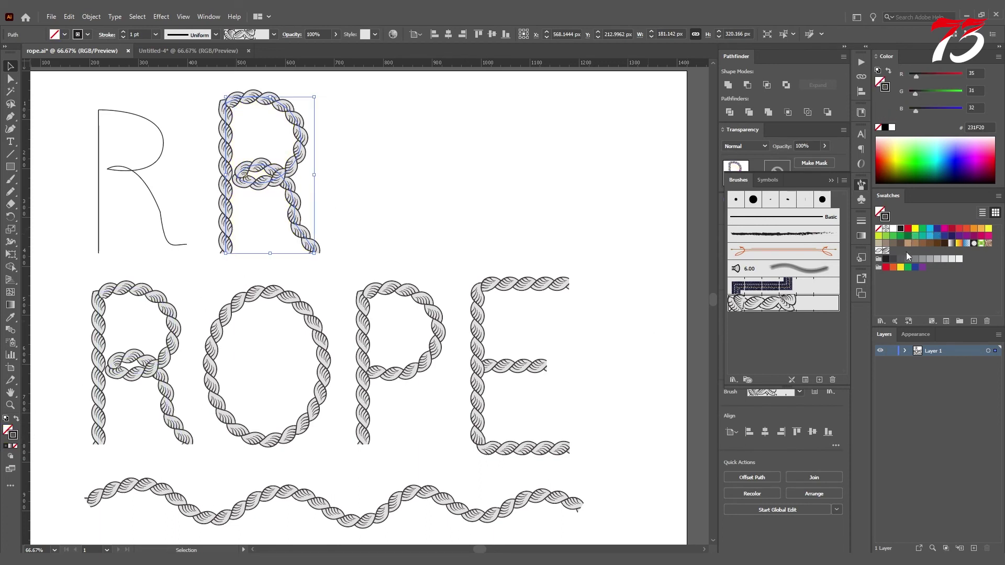
click(915, 228)
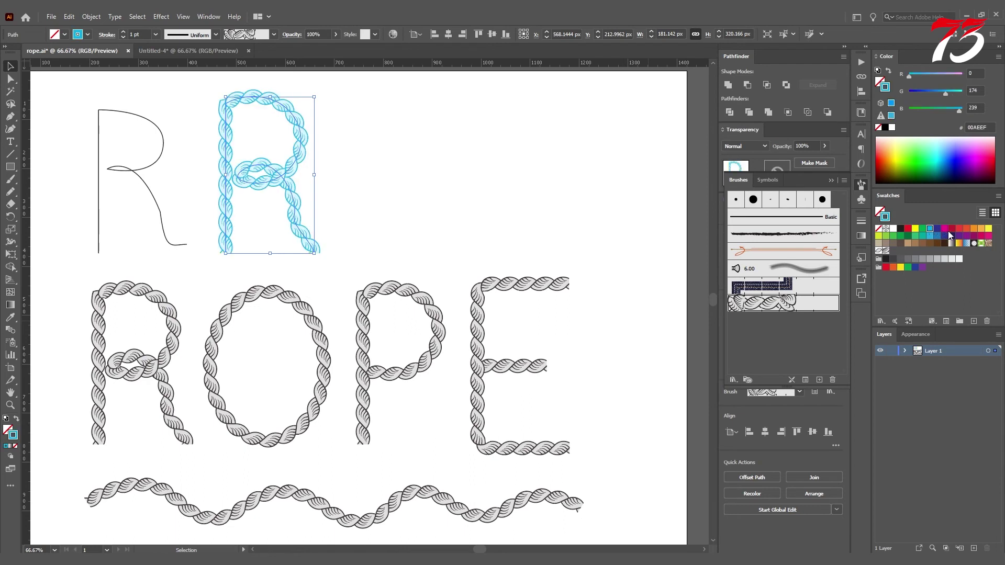
click(355, 198)
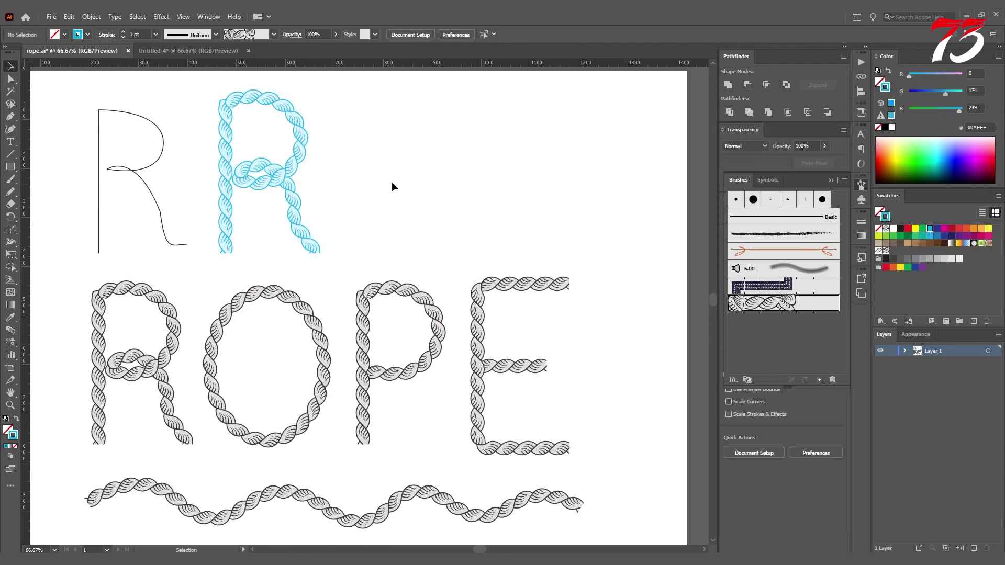
drag(395, 180, 262, 236)
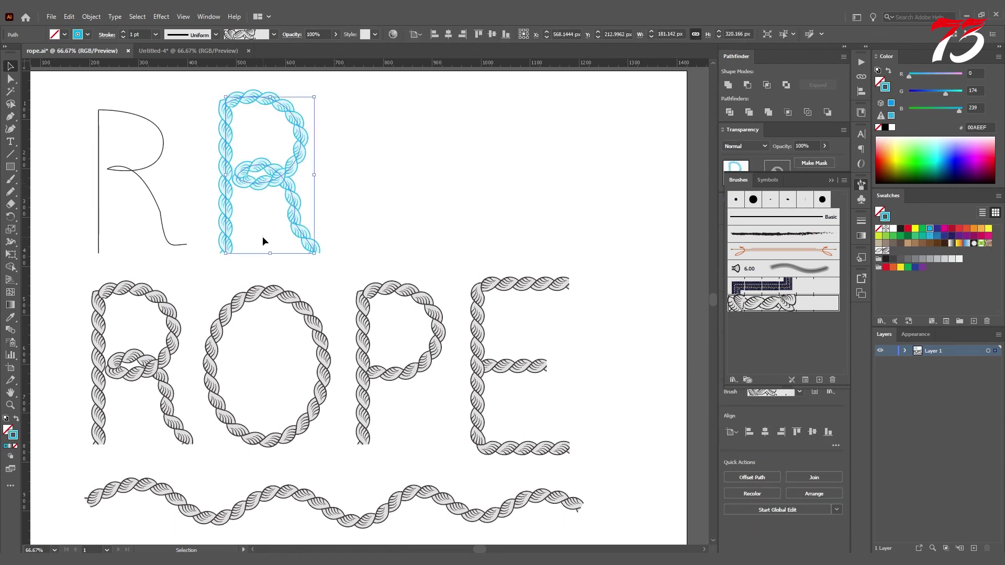
click(624, 250)
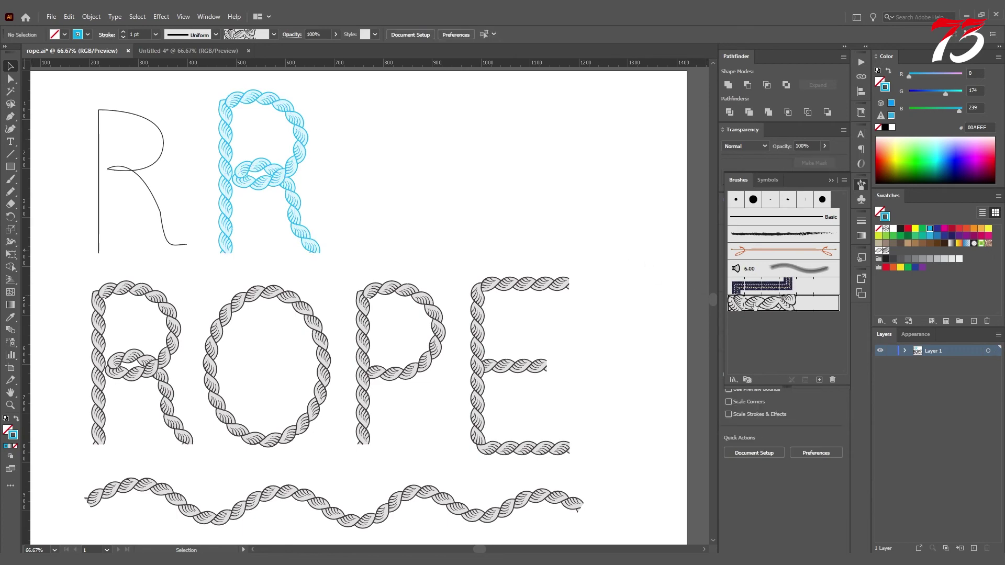
double_click(754, 306)
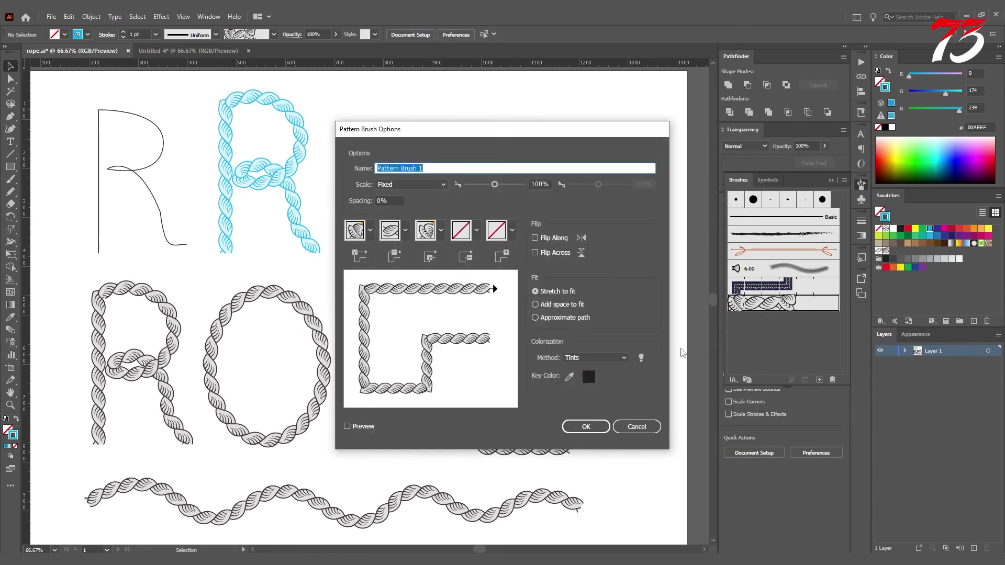
click(598, 359)
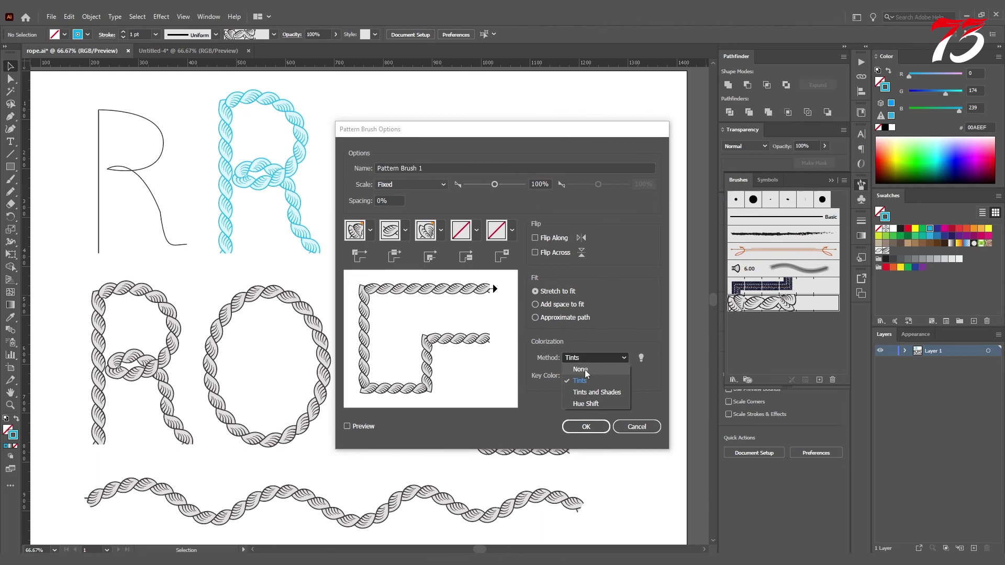
click(585, 370)
click(583, 357)
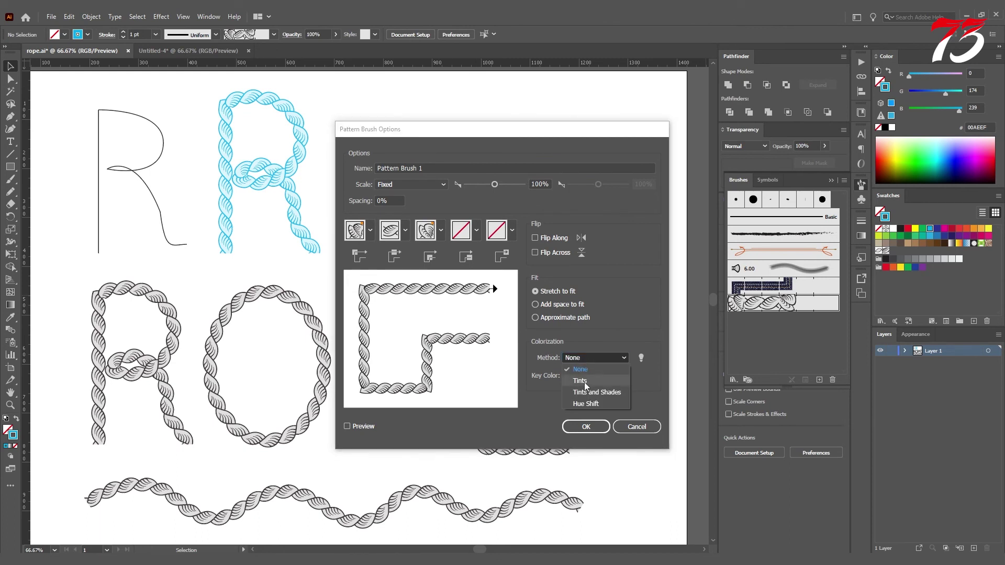
click(585, 382)
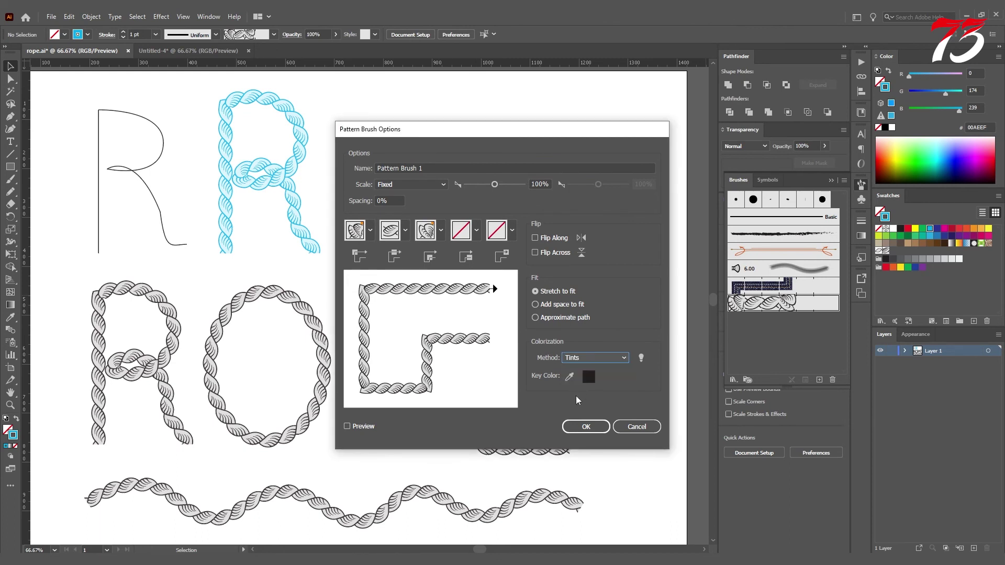
click(589, 425)
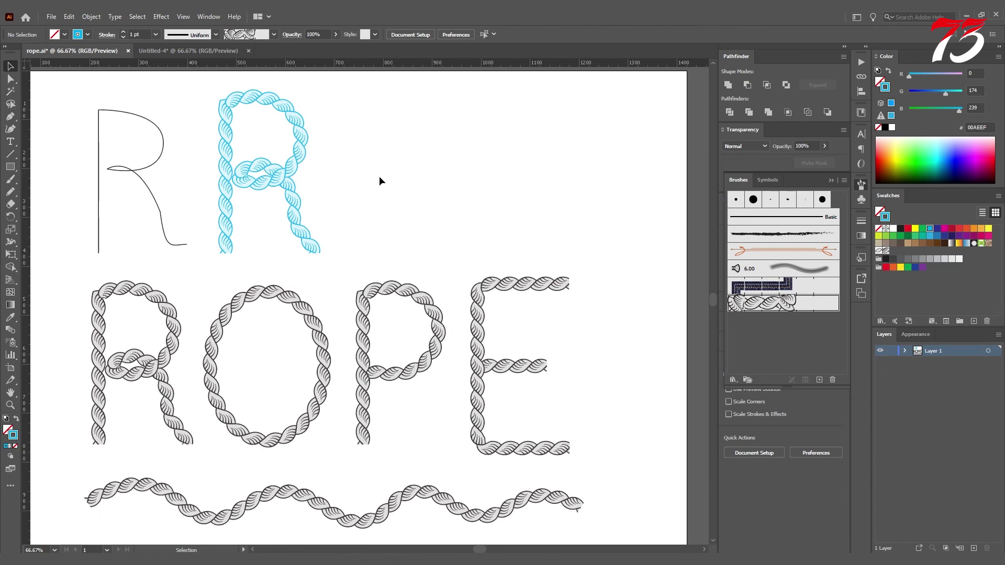
Step: Select the P and E and try stroke swatches, settling on deep blue 2E3192
drag(389, 249, 510, 332)
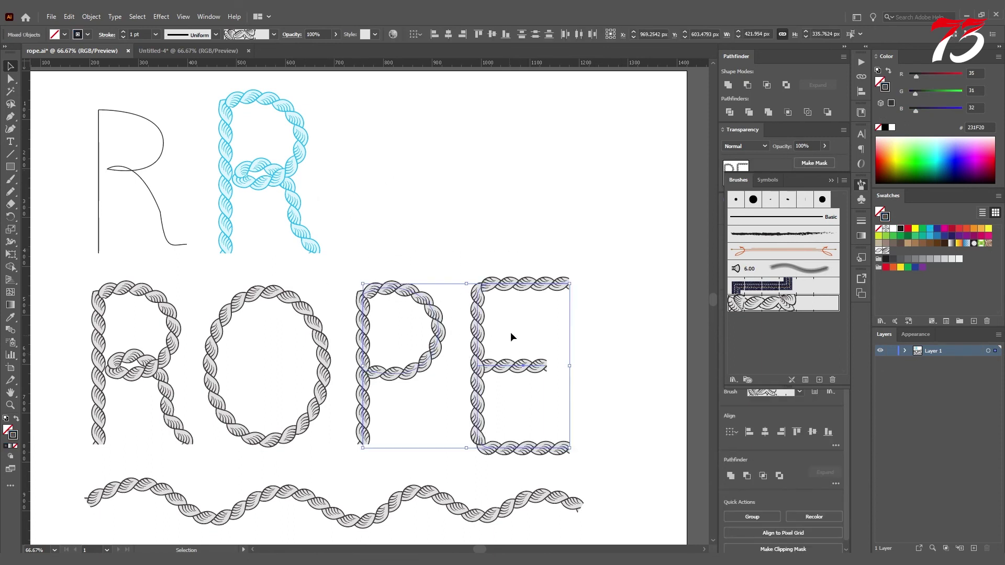
click(926, 243)
click(958, 229)
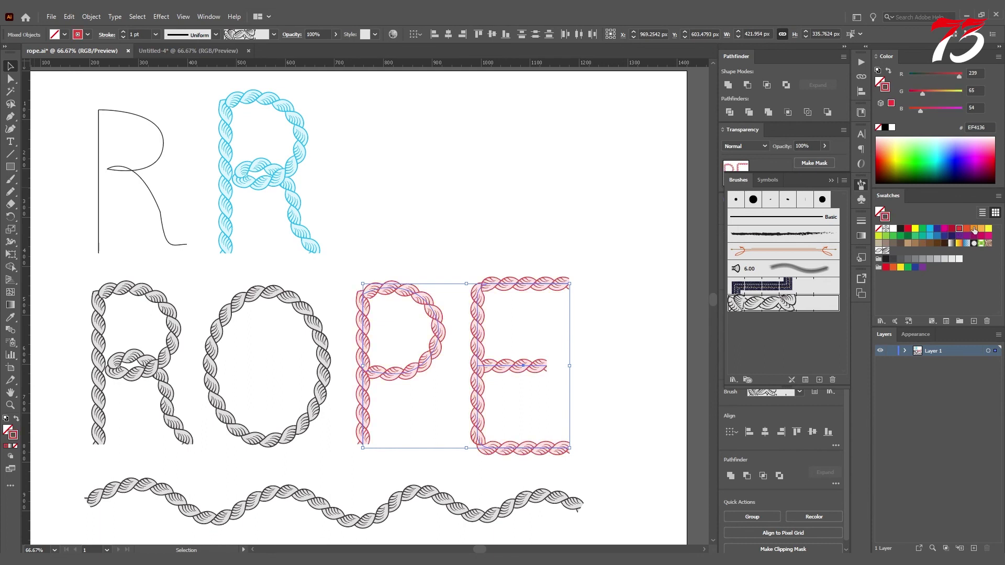
click(988, 231)
click(950, 236)
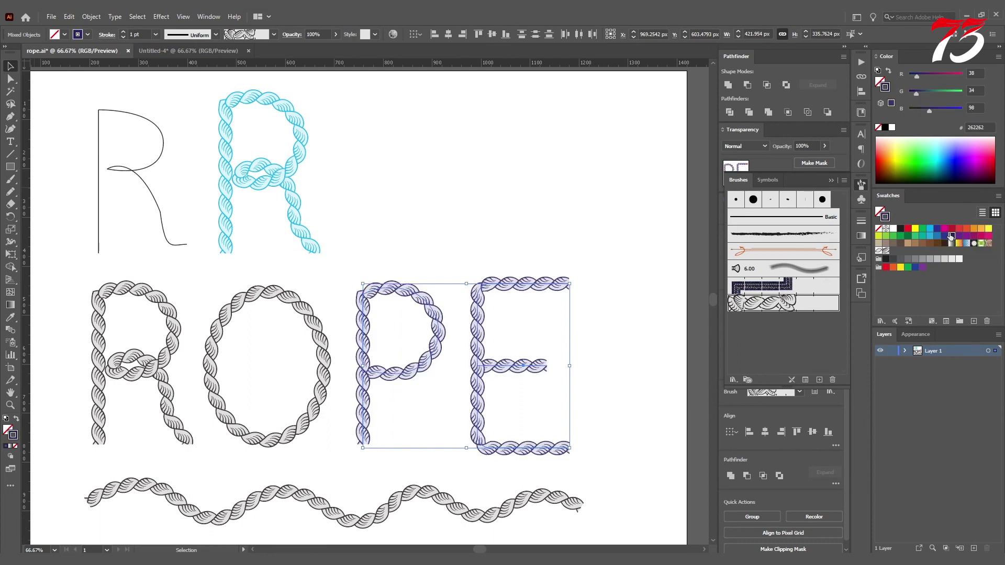
click(541, 209)
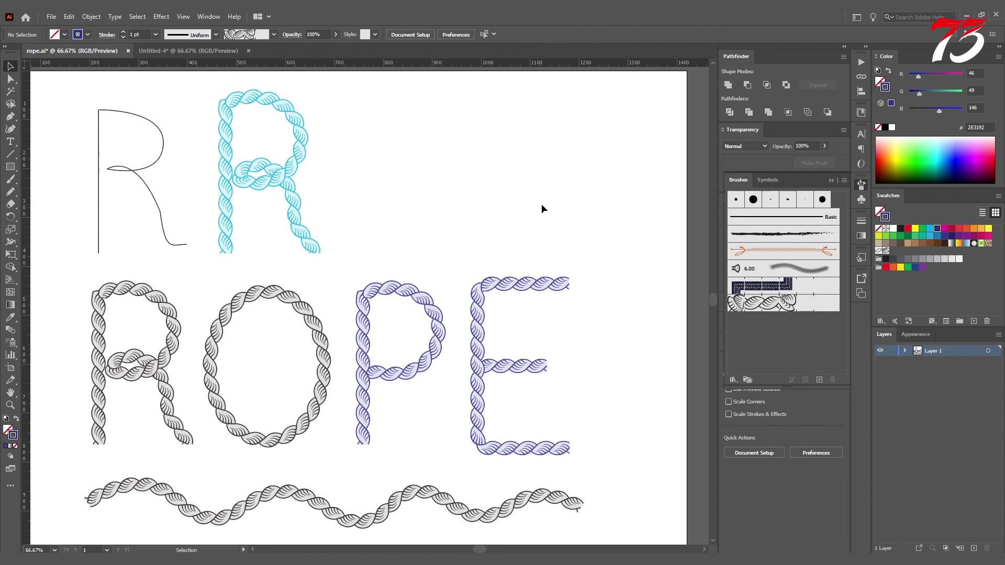